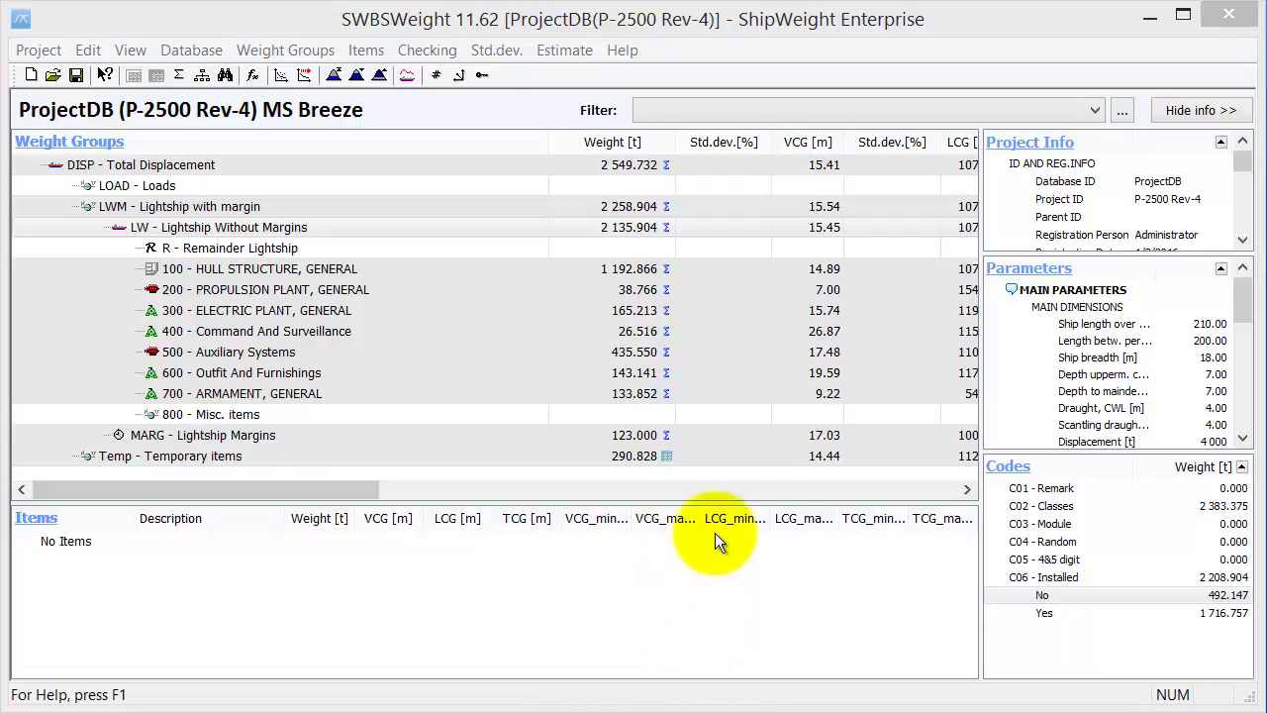
Step: Open the code definitions and review the values defined for the C06 - Installed code
left_click(1000, 468)
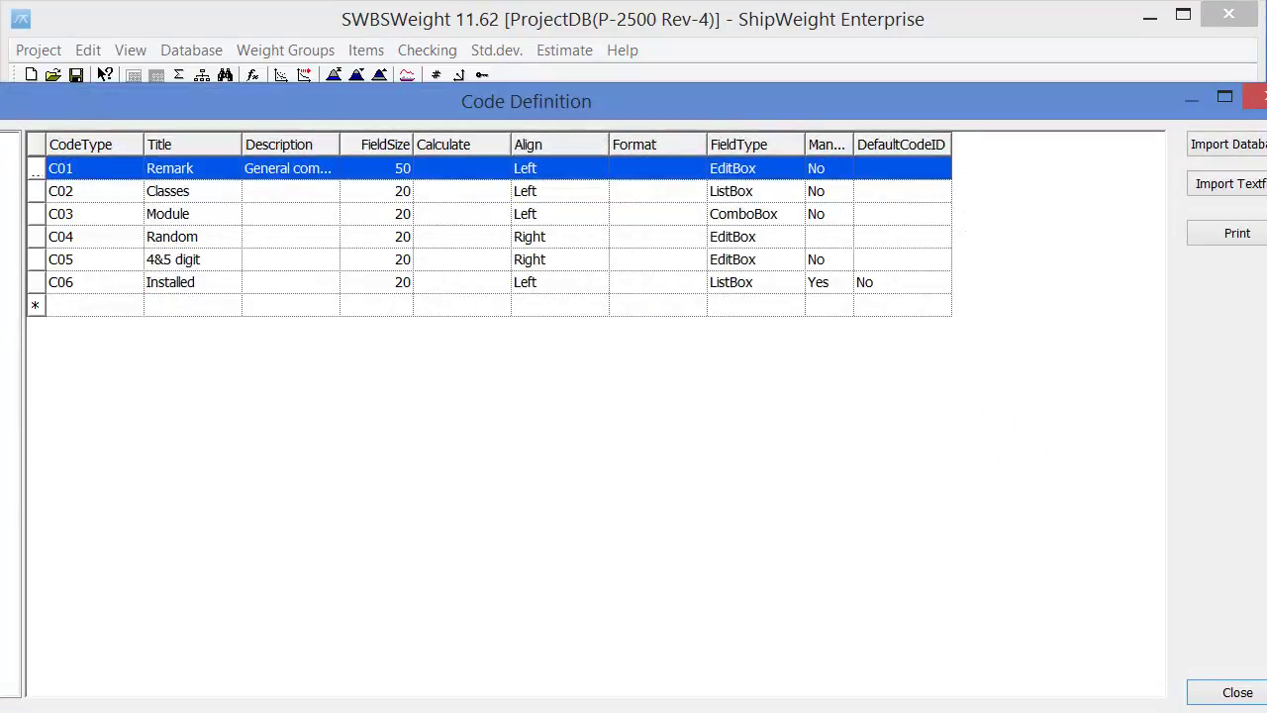
left_click_drag(0, 83, 93, 34)
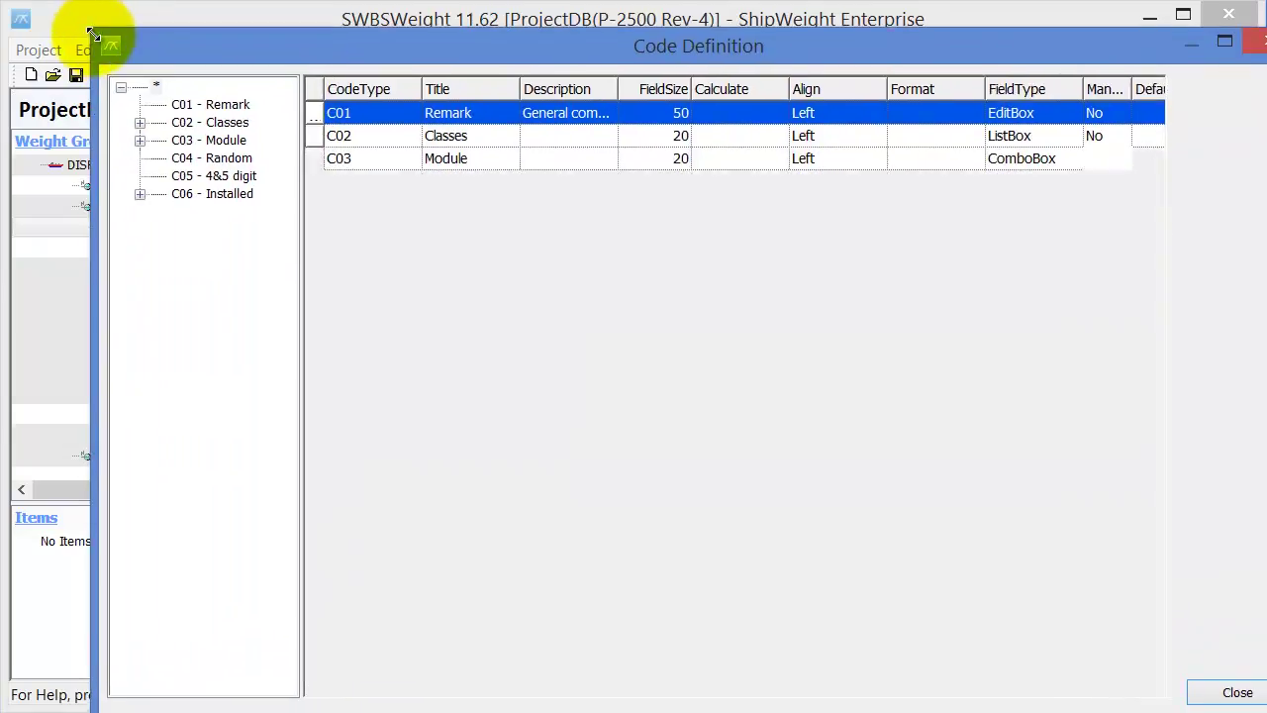
left_click_drag(194, 57, 137, 35)
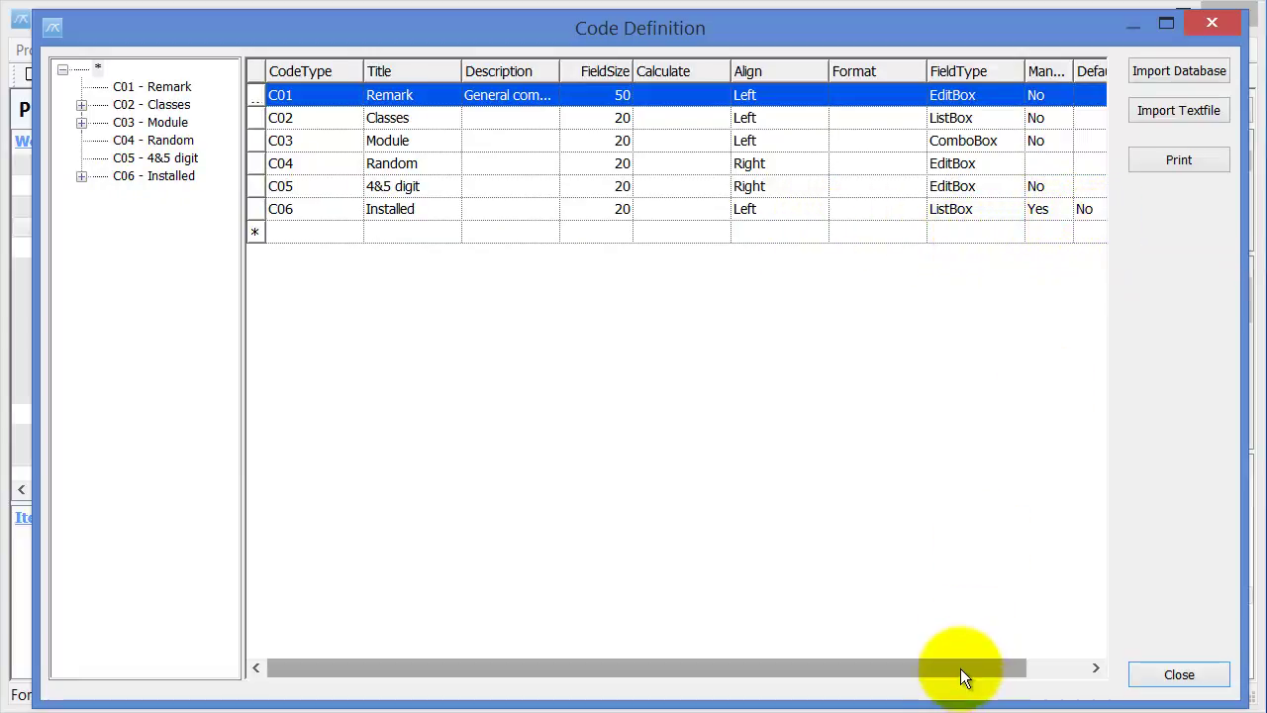
left_click_drag(961, 668, 814, 679)
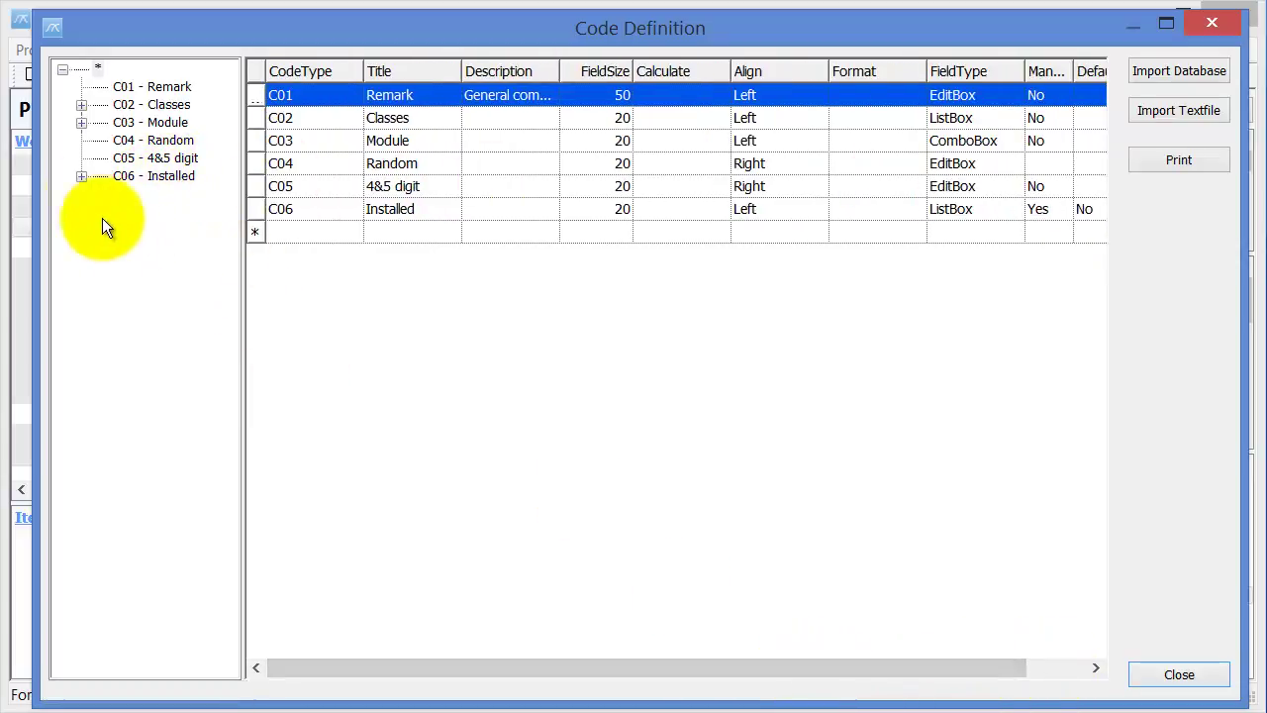
left_click(80, 173)
left_click(164, 179)
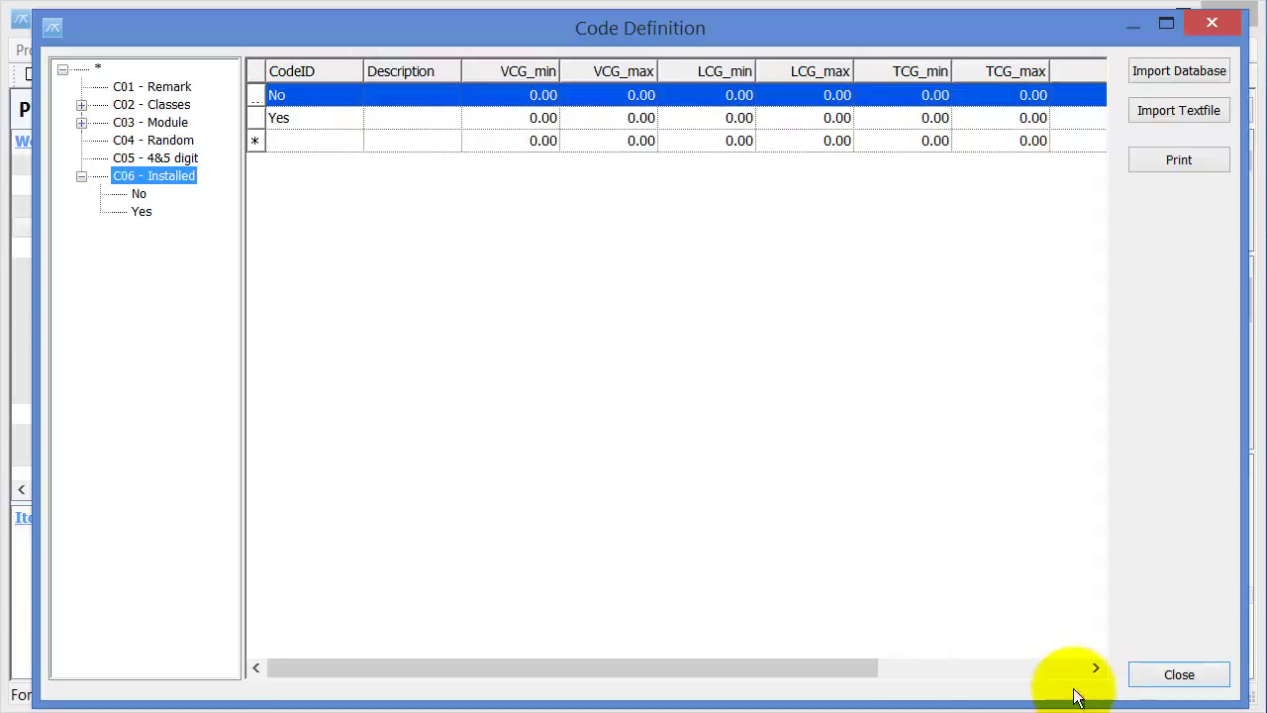
left_click(1158, 678)
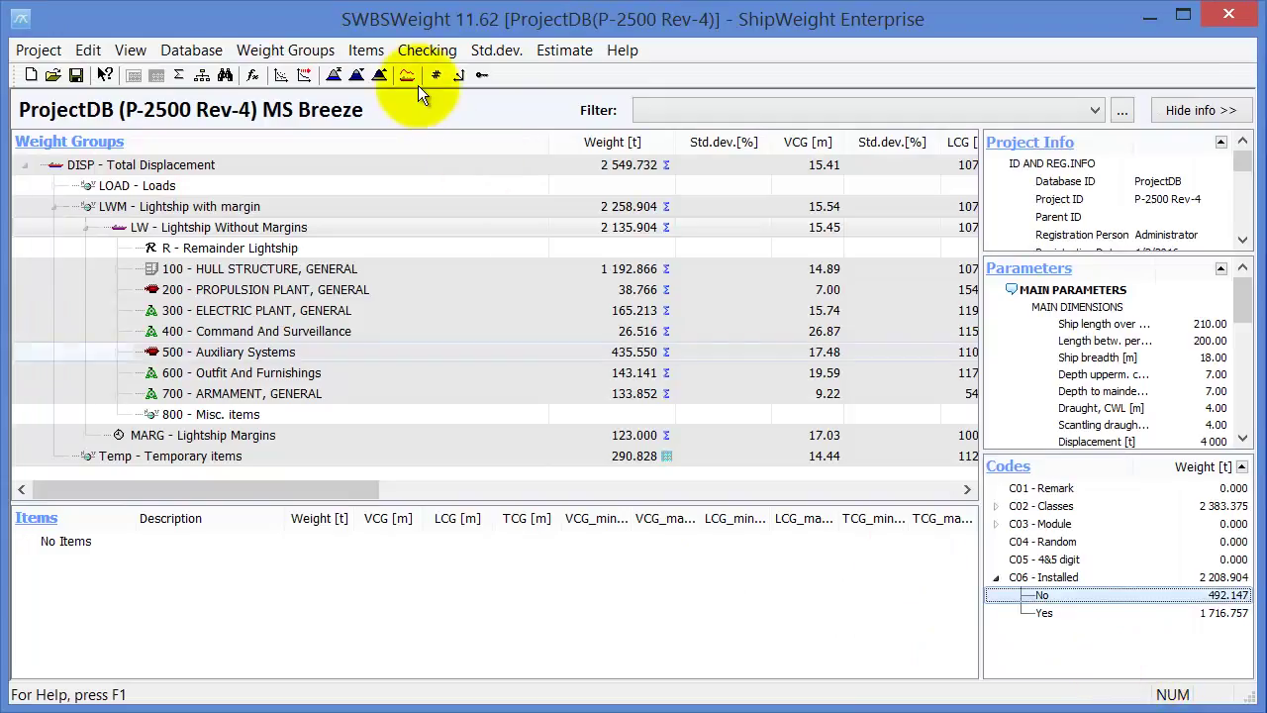
Step: List all items of the project and fit the Items window to the screen
left_click(375, 57)
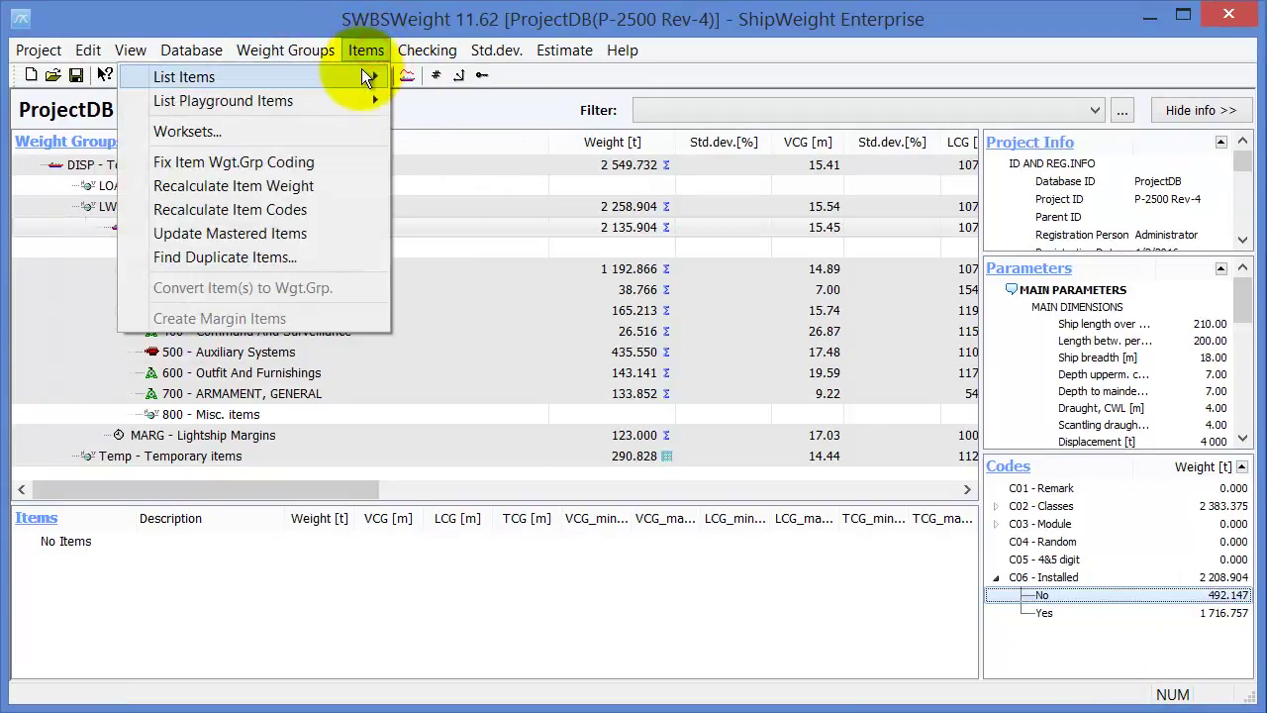
mouse_move(362, 68)
left_click(91, 76)
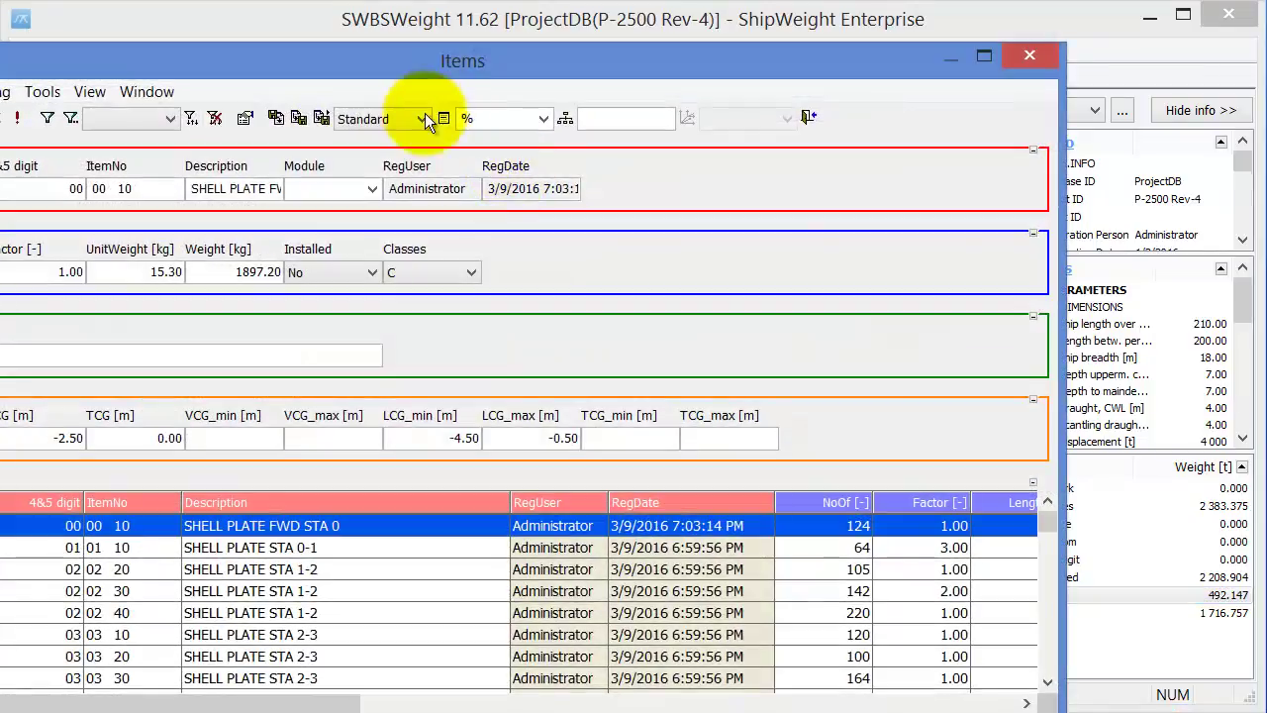
left_click_drag(327, 68, 548, 174)
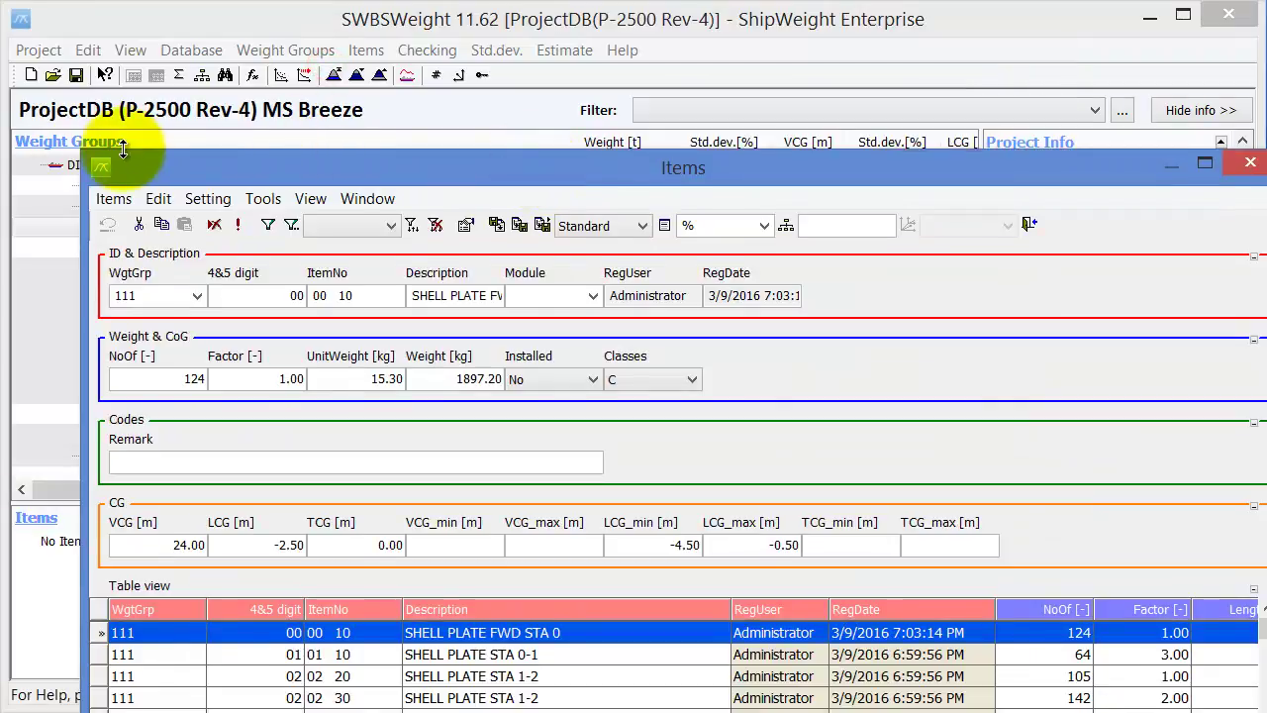
left_click_drag(79, 158, 210, 391)
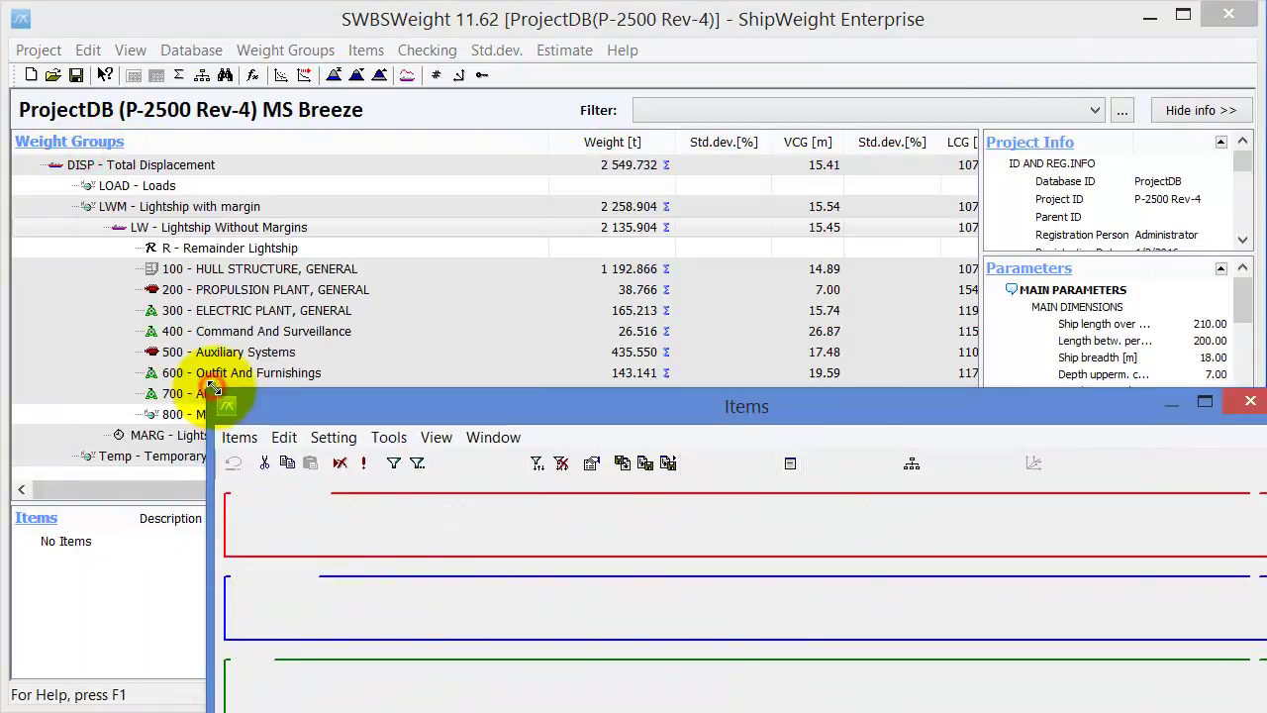
left_click_drag(381, 391, 192, 18)
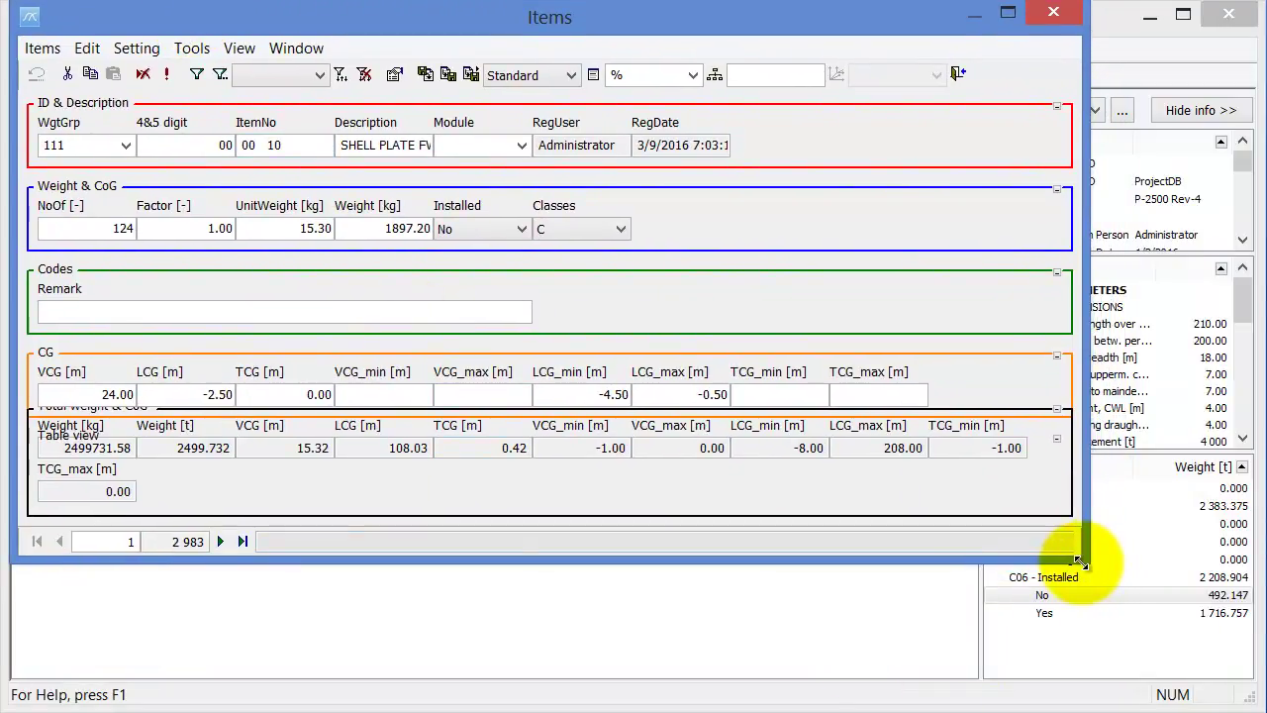
left_click_drag(1084, 564, 1210, 630)
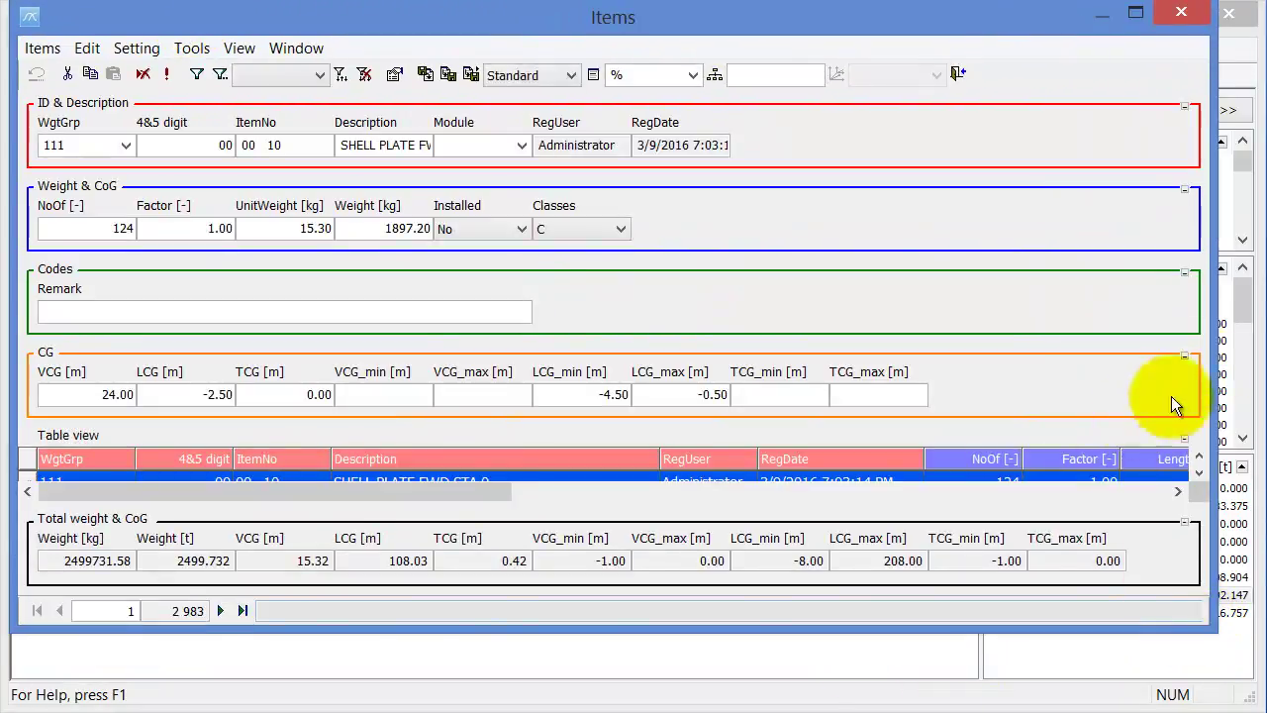
Step: Collapse the CG and Codes sections and review the Installed code of the first shell plate items in the table
left_click(1184, 357)
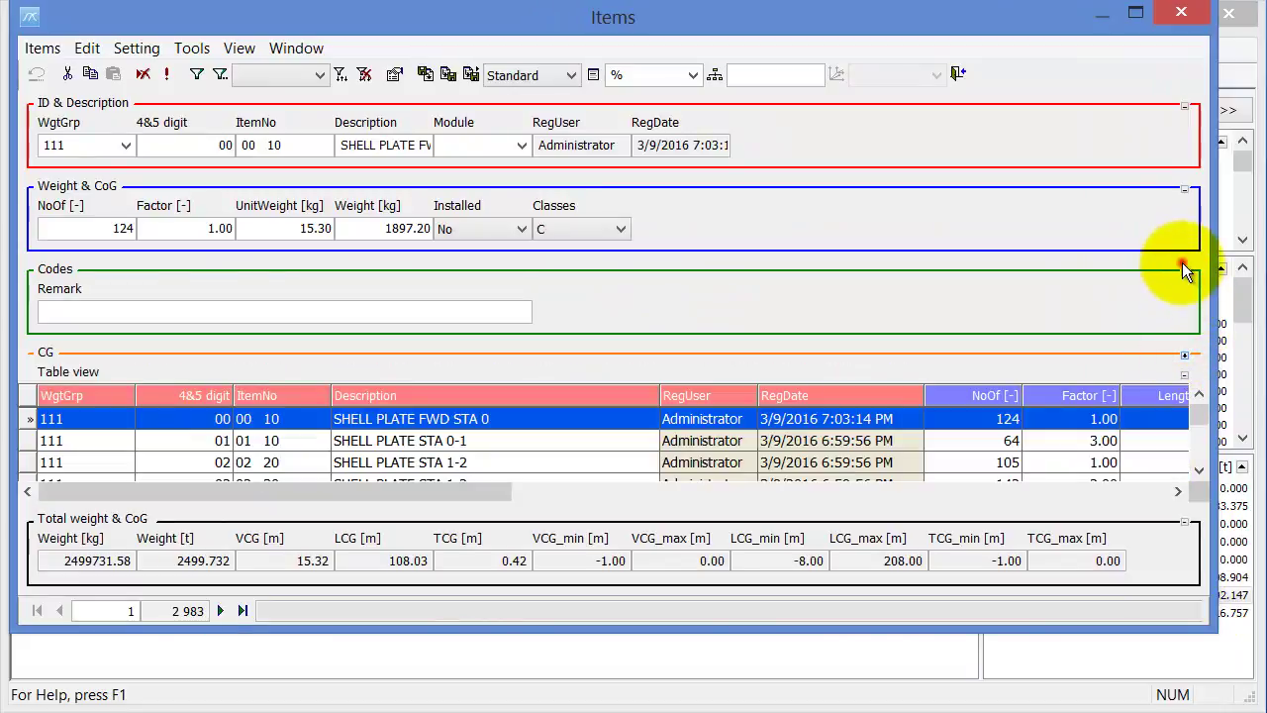
left_click(1187, 273)
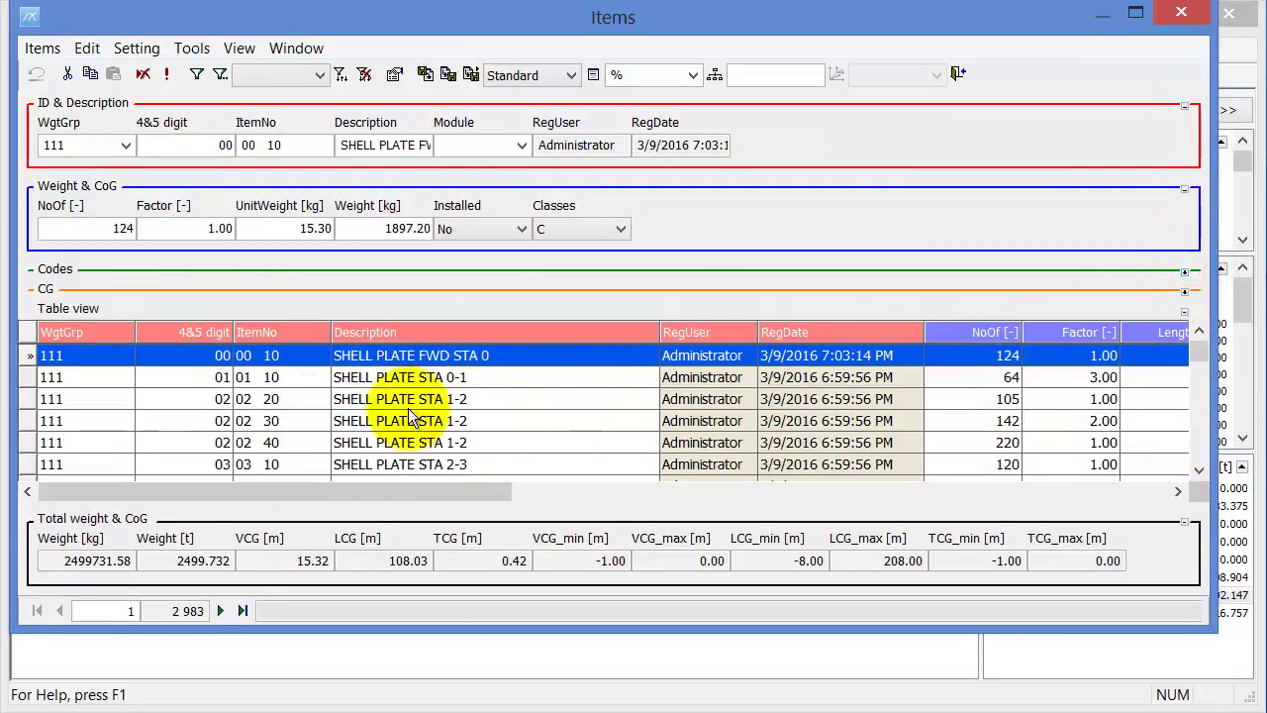
left_click_drag(338, 484, 674, 525)
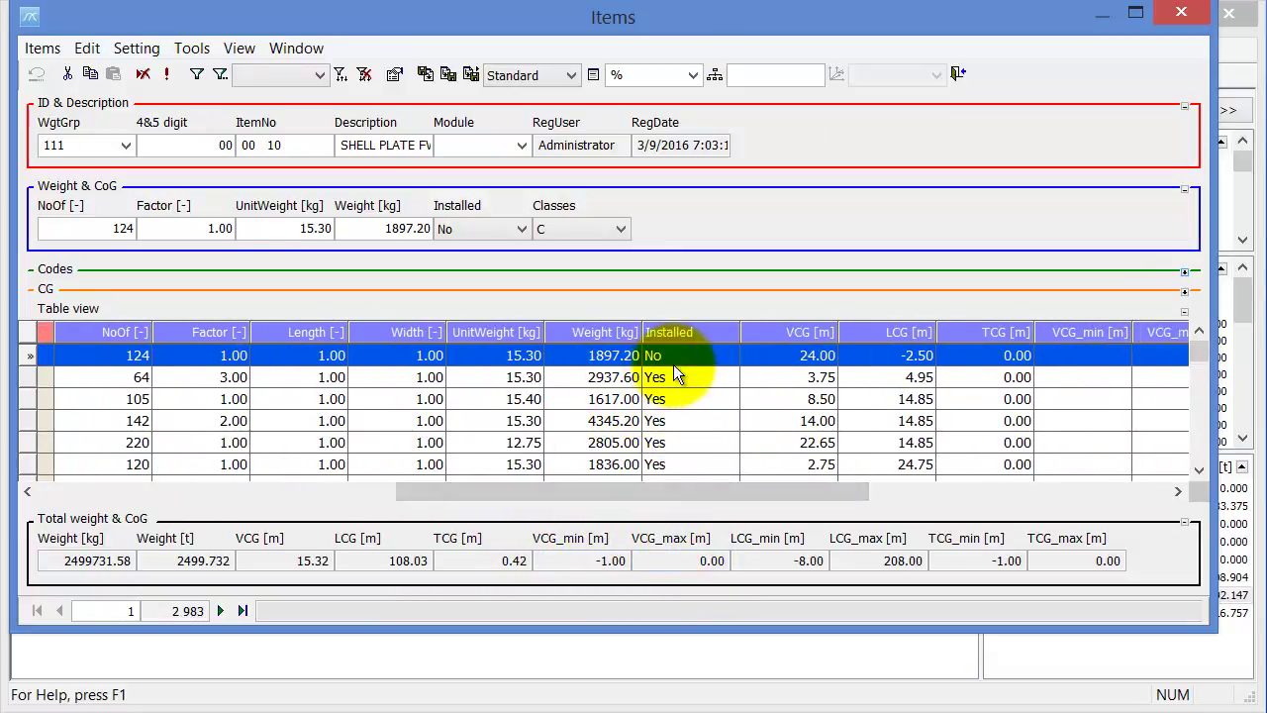
left_click(609, 378)
left_click(584, 400)
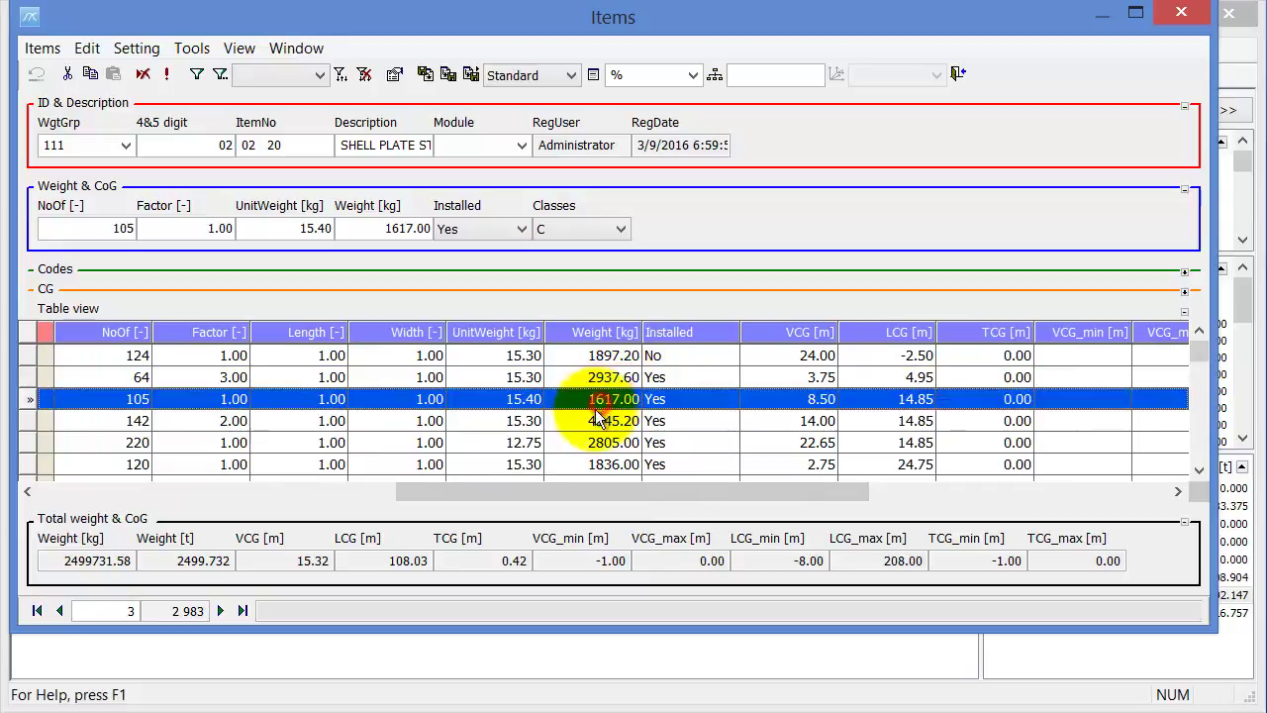
left_click(591, 424)
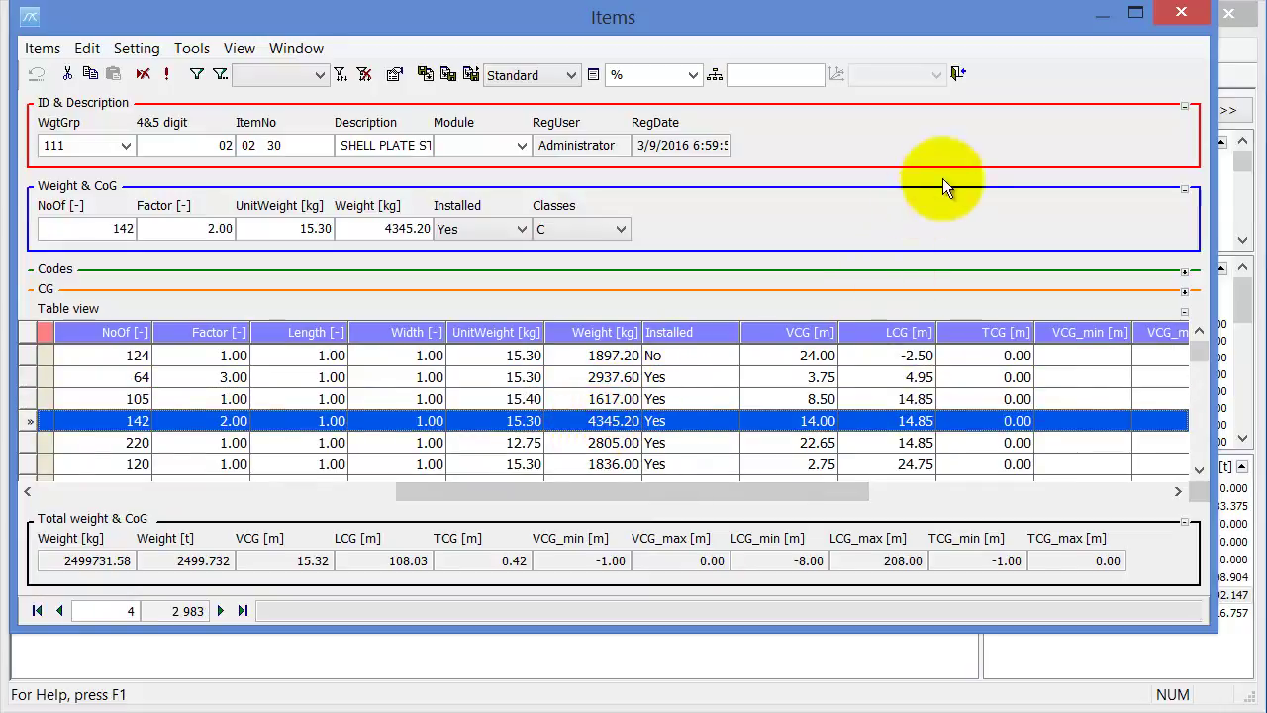
left_click(956, 74)
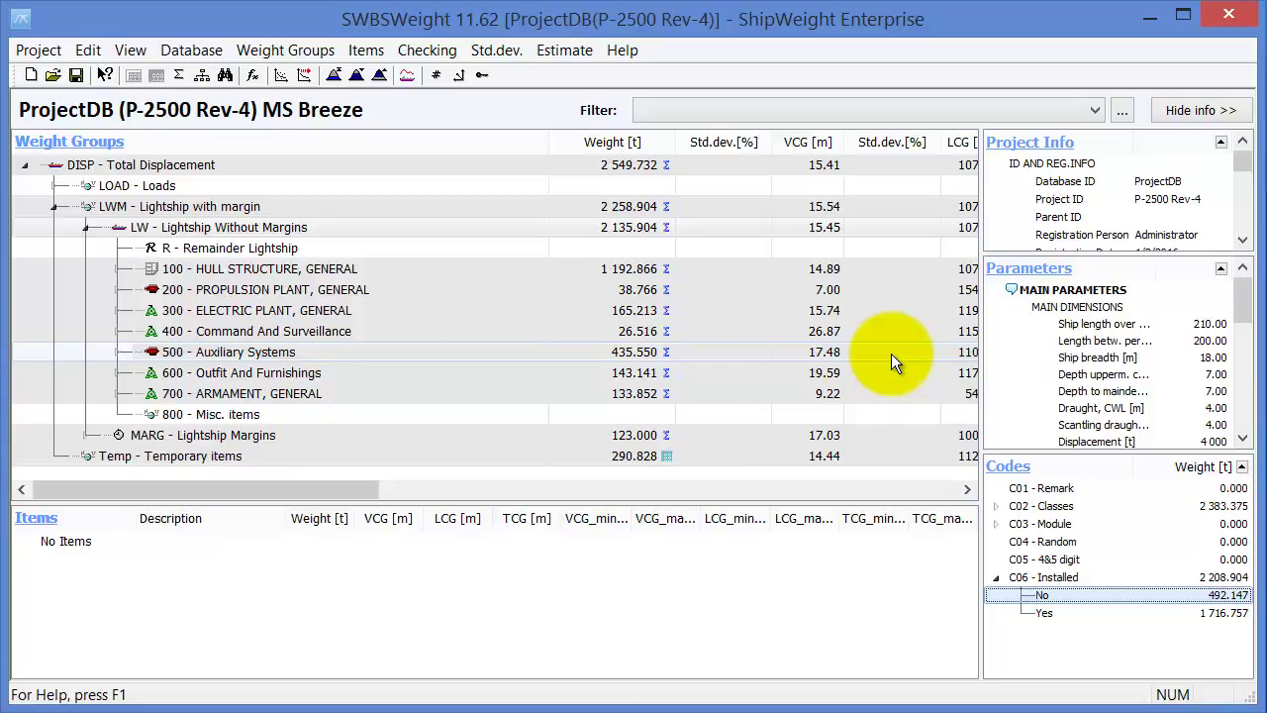
Step: List the items of the Temp - Temporary items weight group and review them with the CG and Codes sections collapsed
left_click(478, 455)
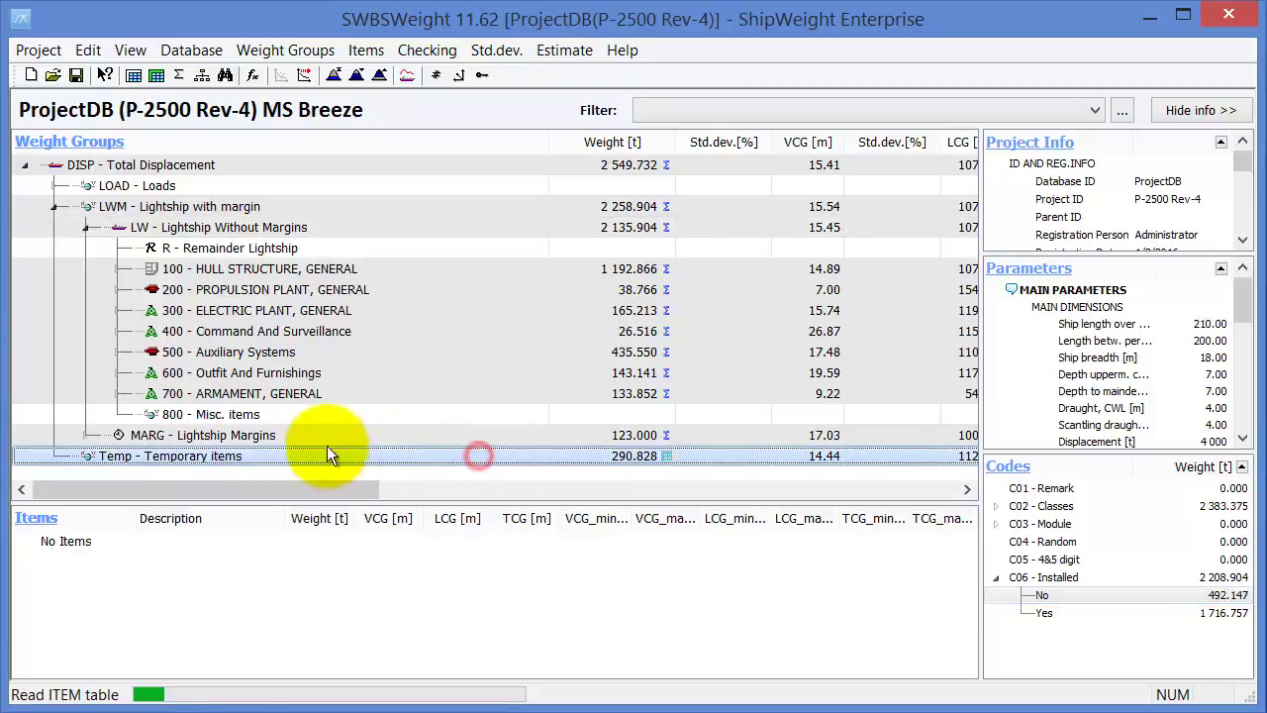
left_click(668, 457)
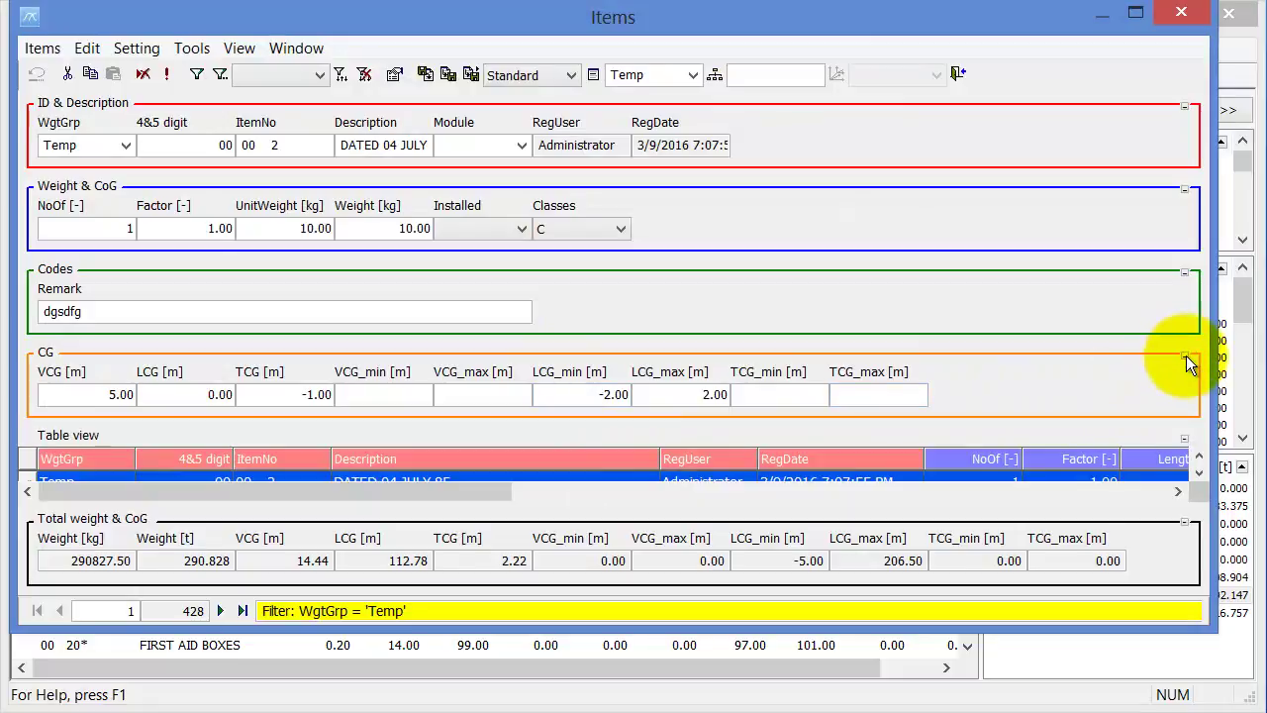
left_click(1185, 357)
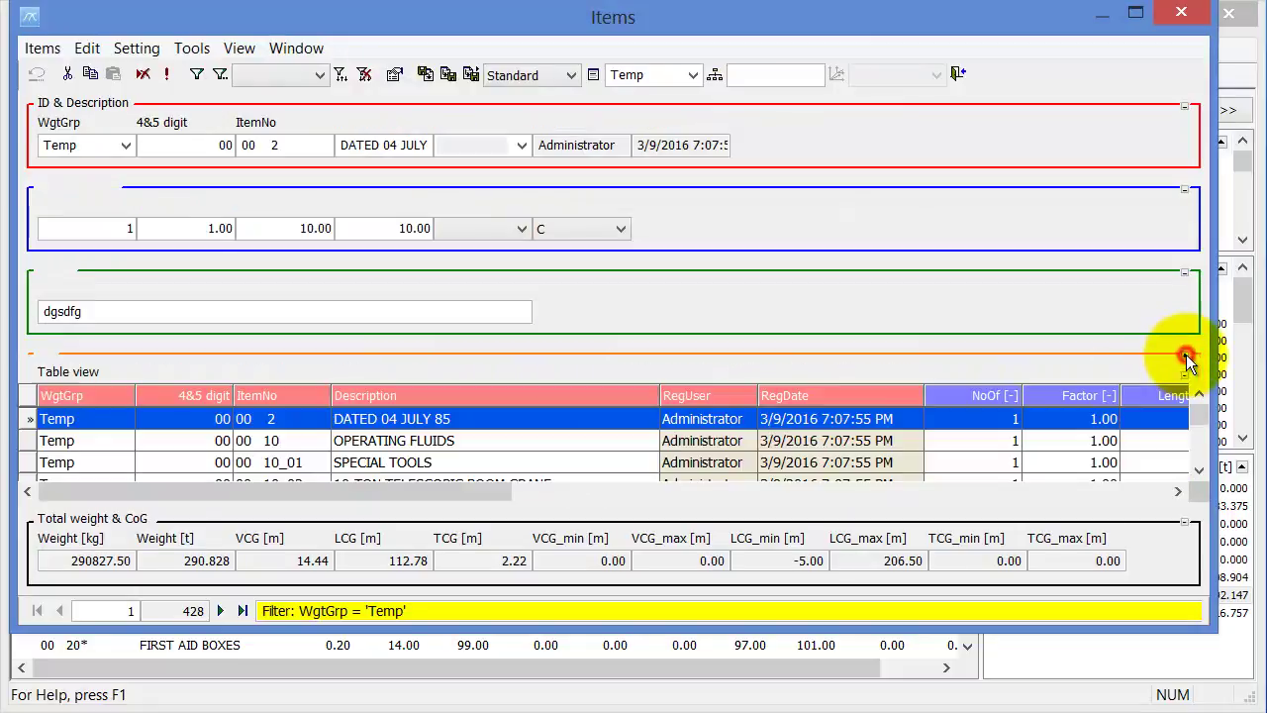
left_click(1185, 271)
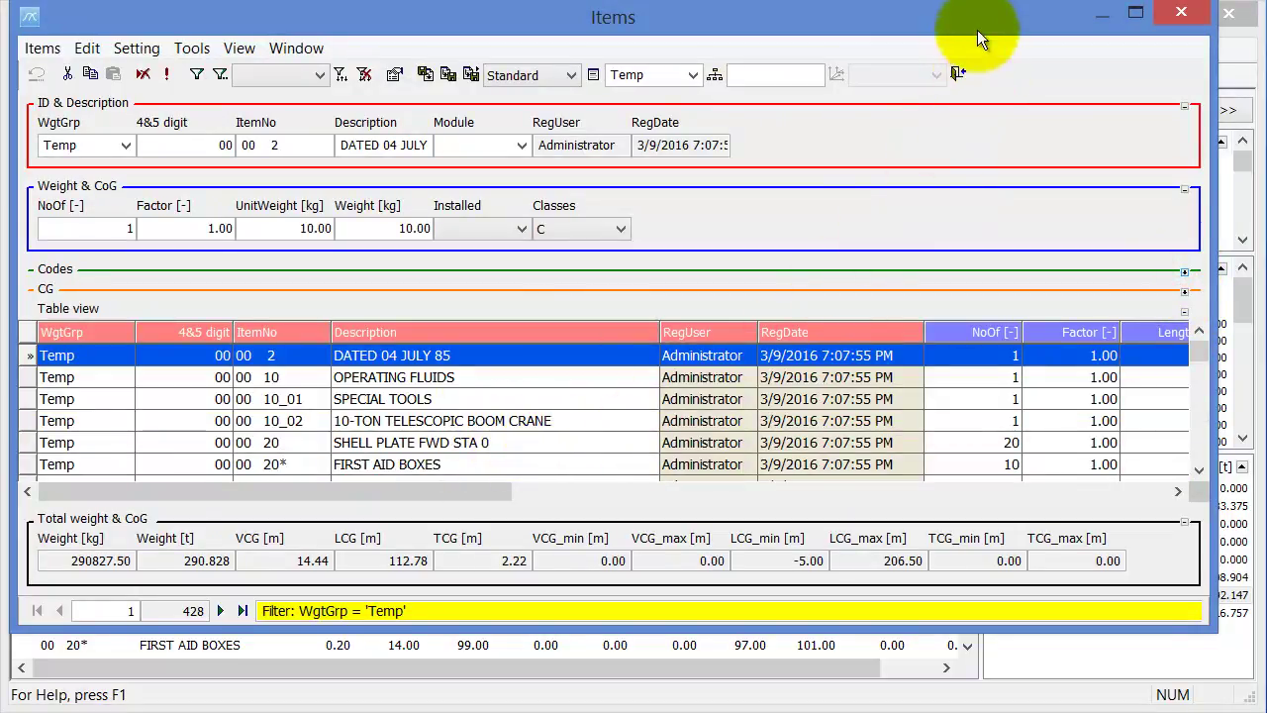
left_click_drag(977, 29, 1007, 61)
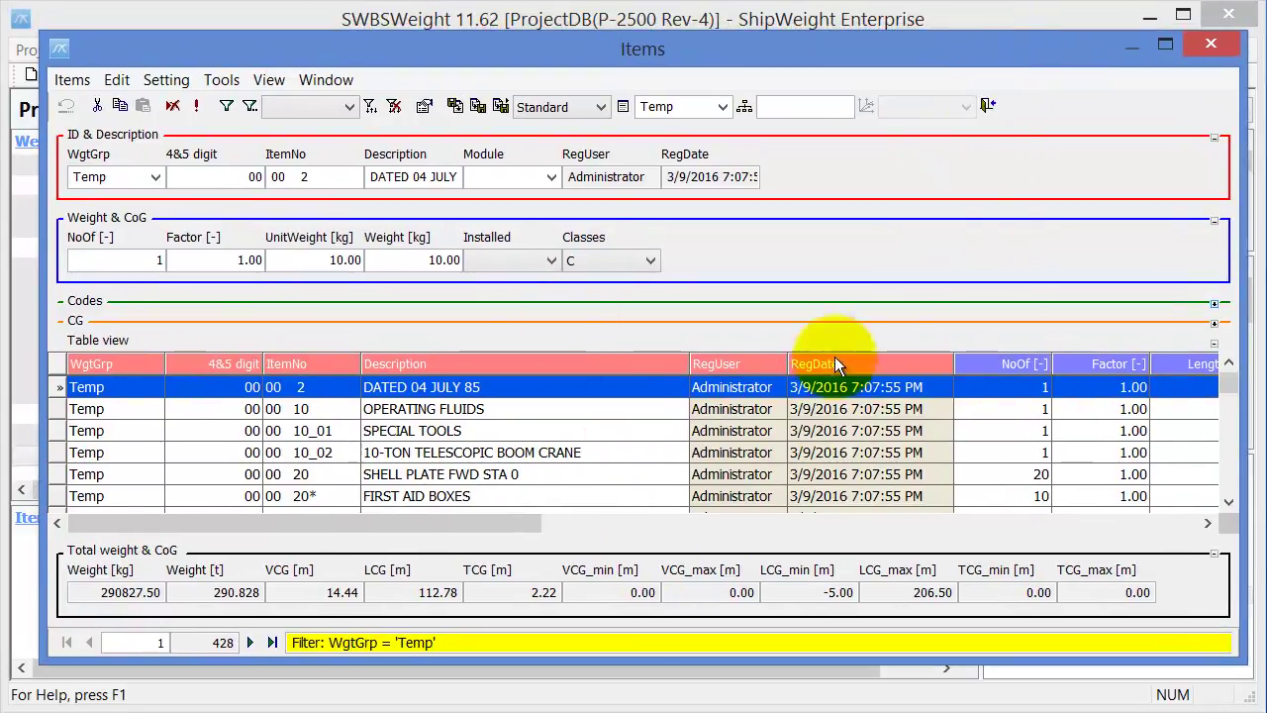
left_click(992, 105)
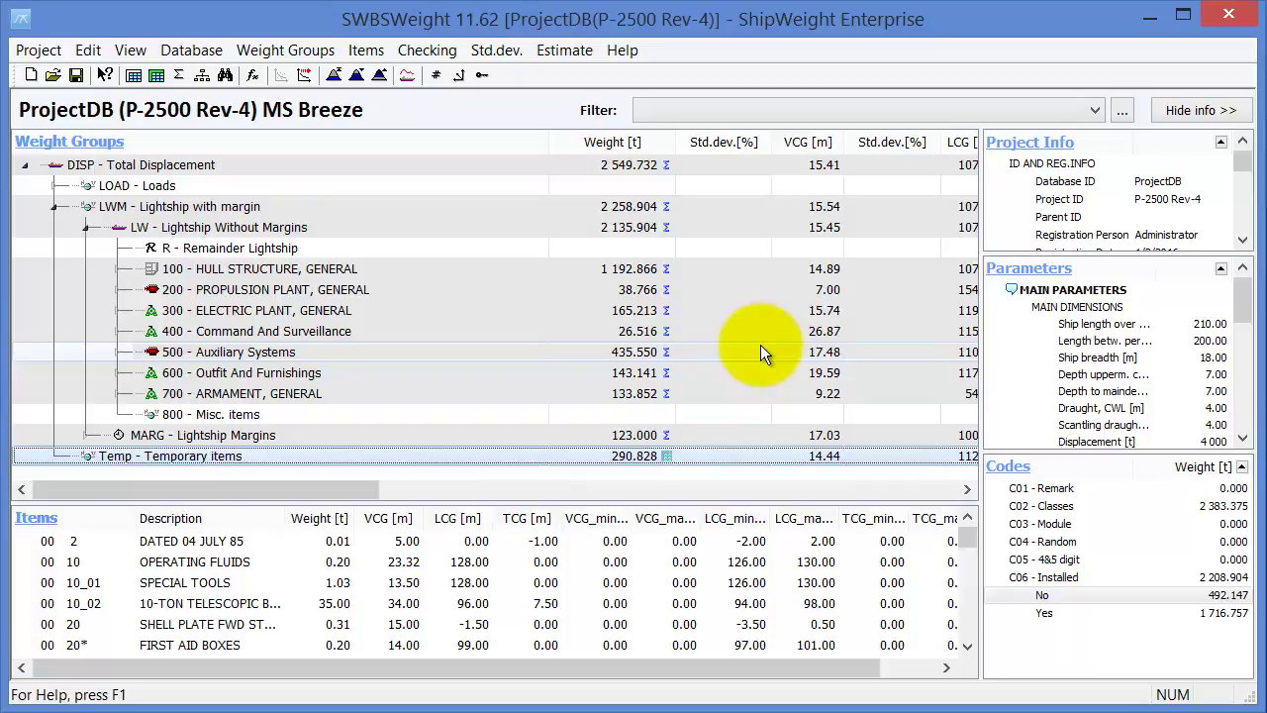
Step: Open the Crystal Reports viewer for the project and enlarge its window to fill the screen
left_click(42, 51)
left_click(42, 50)
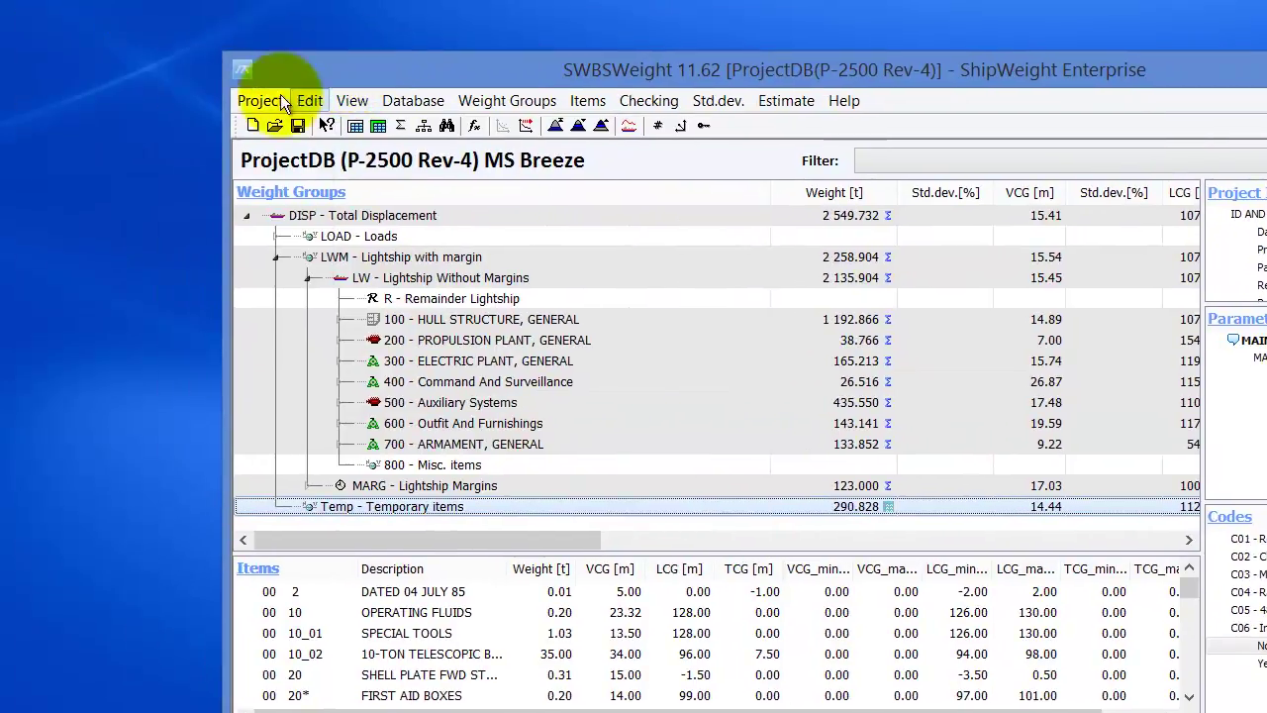
left_click(280, 94)
left_click(265, 96)
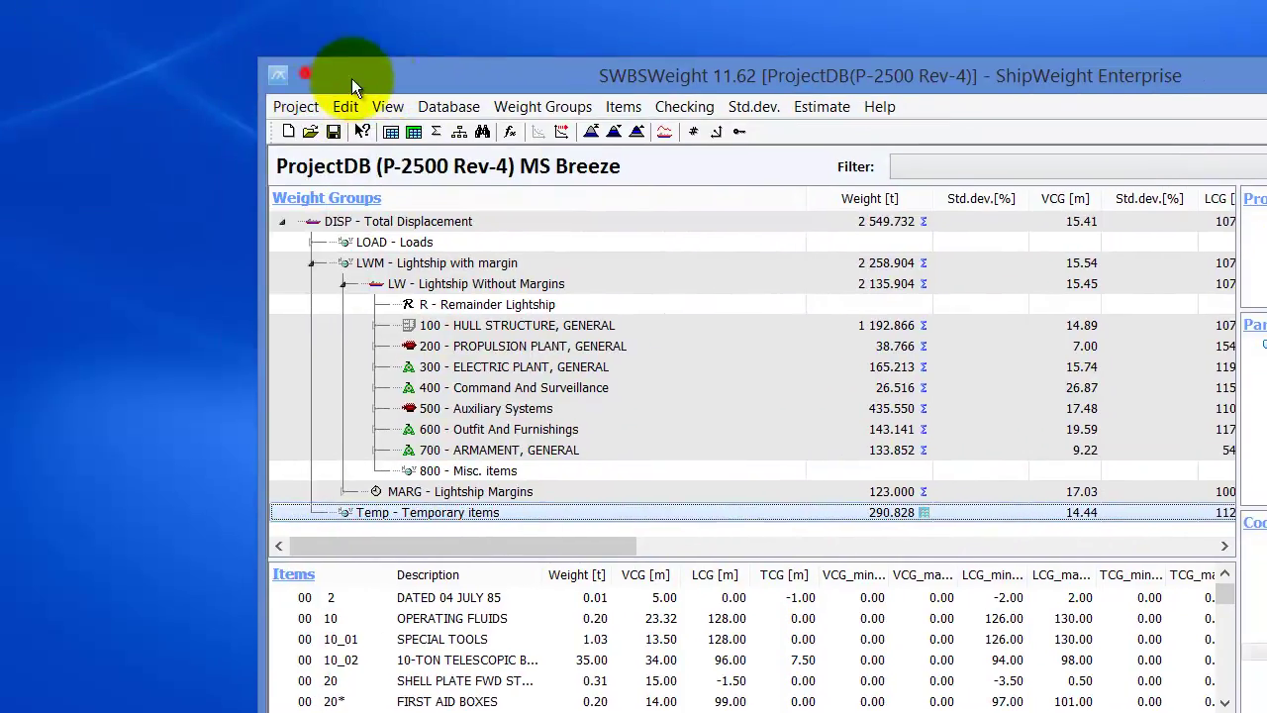
left_click(350, 90)
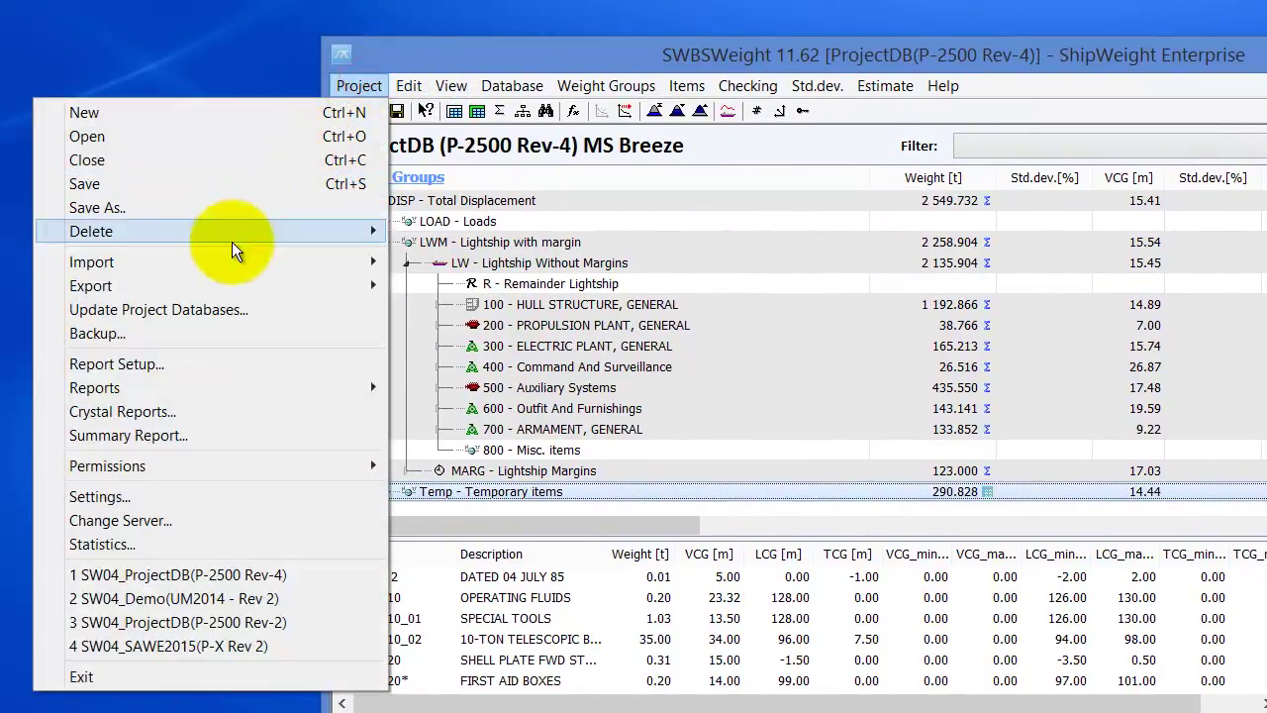
left_click(176, 416)
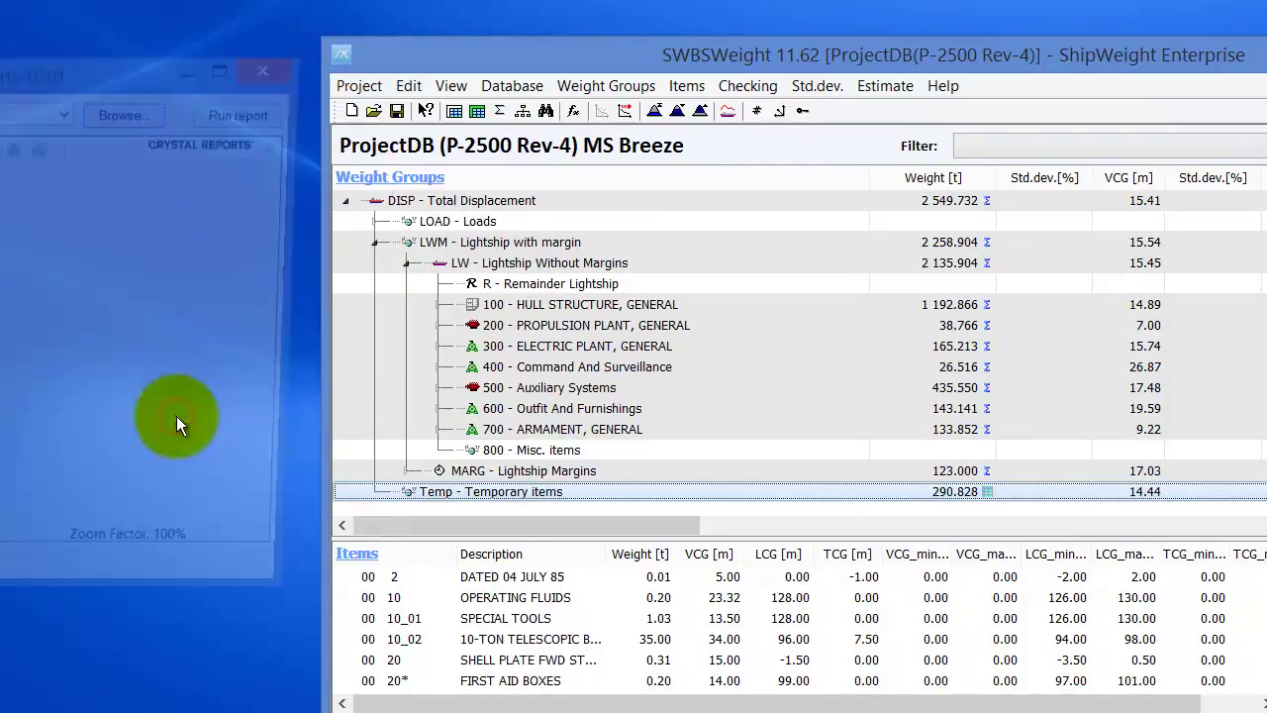
left_click_drag(107, 66, 496, 12)
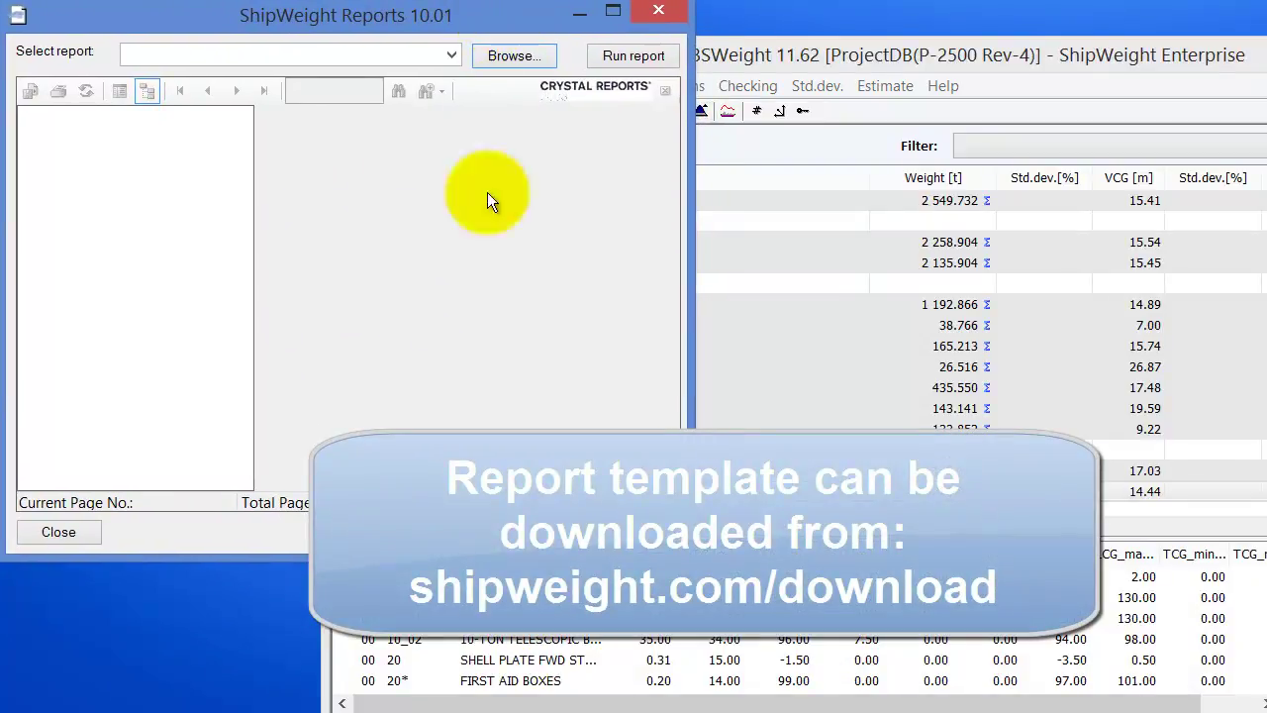
left_click_drag(685, 561, 1256, 693)
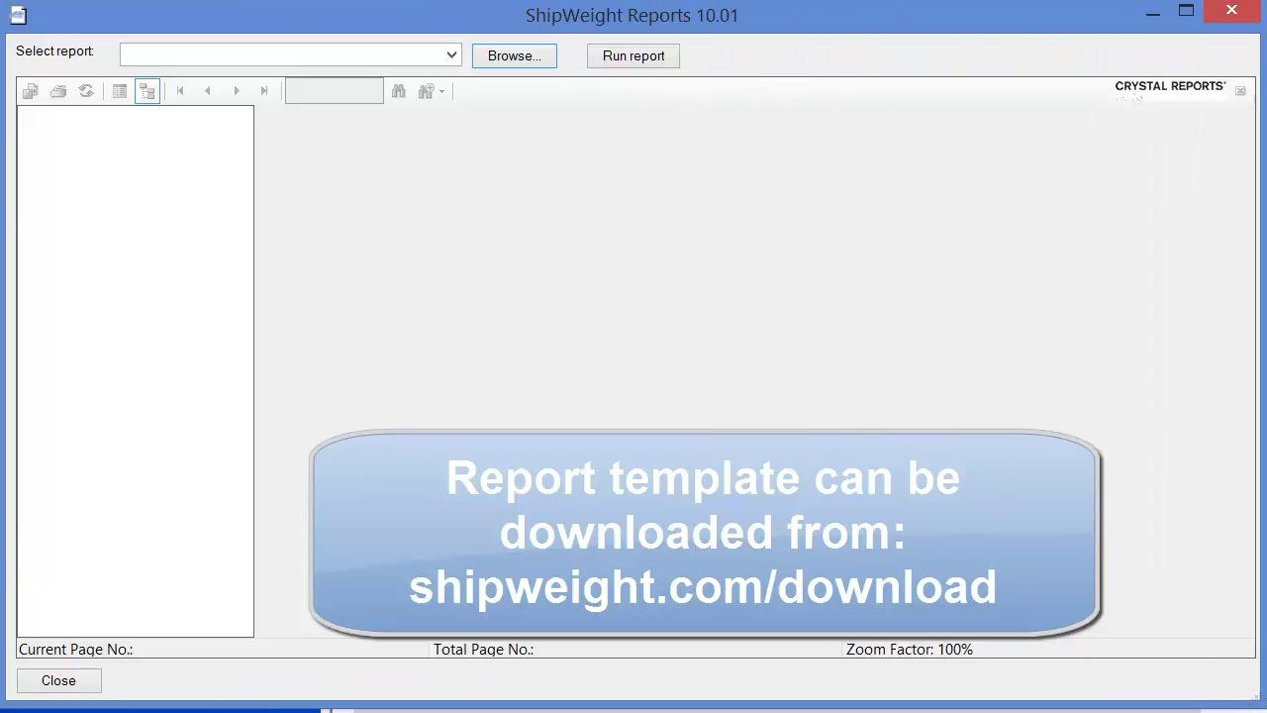
Step: Load the template "Displacement and incline test report.rpt" from the CR Reports folder and run the report
left_click(515, 54)
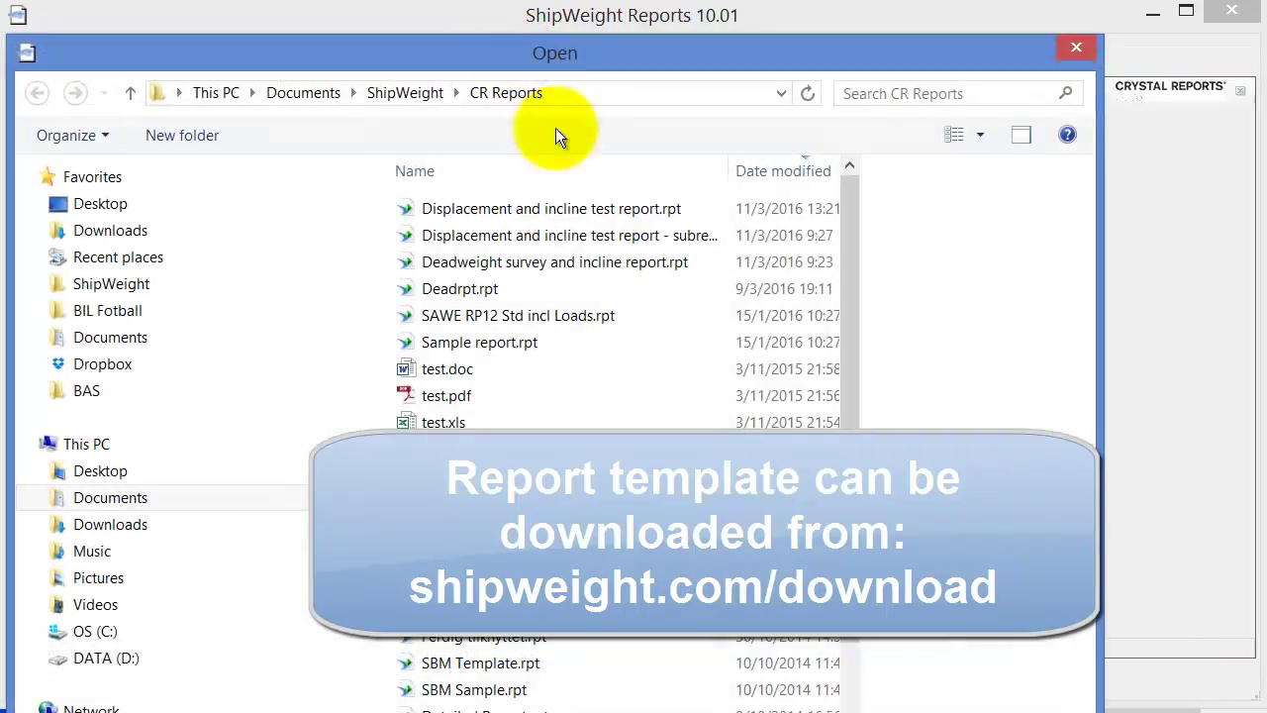
left_click(584, 210)
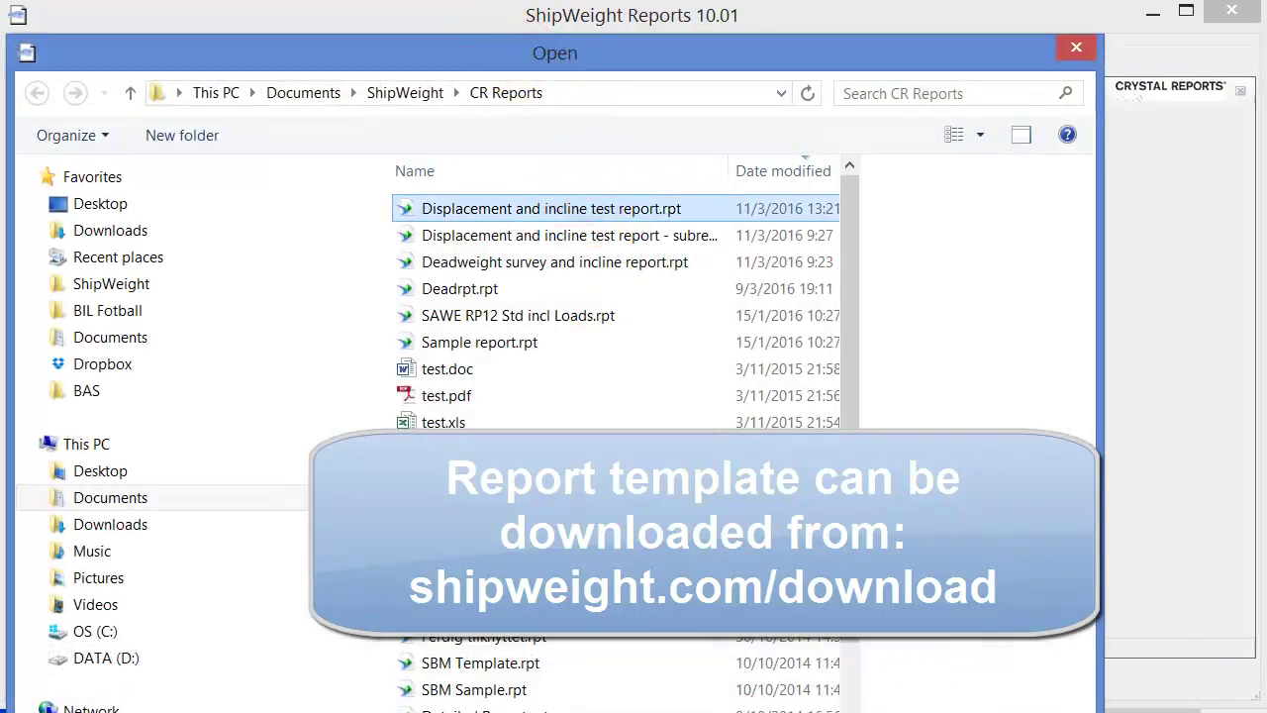
key("Return")
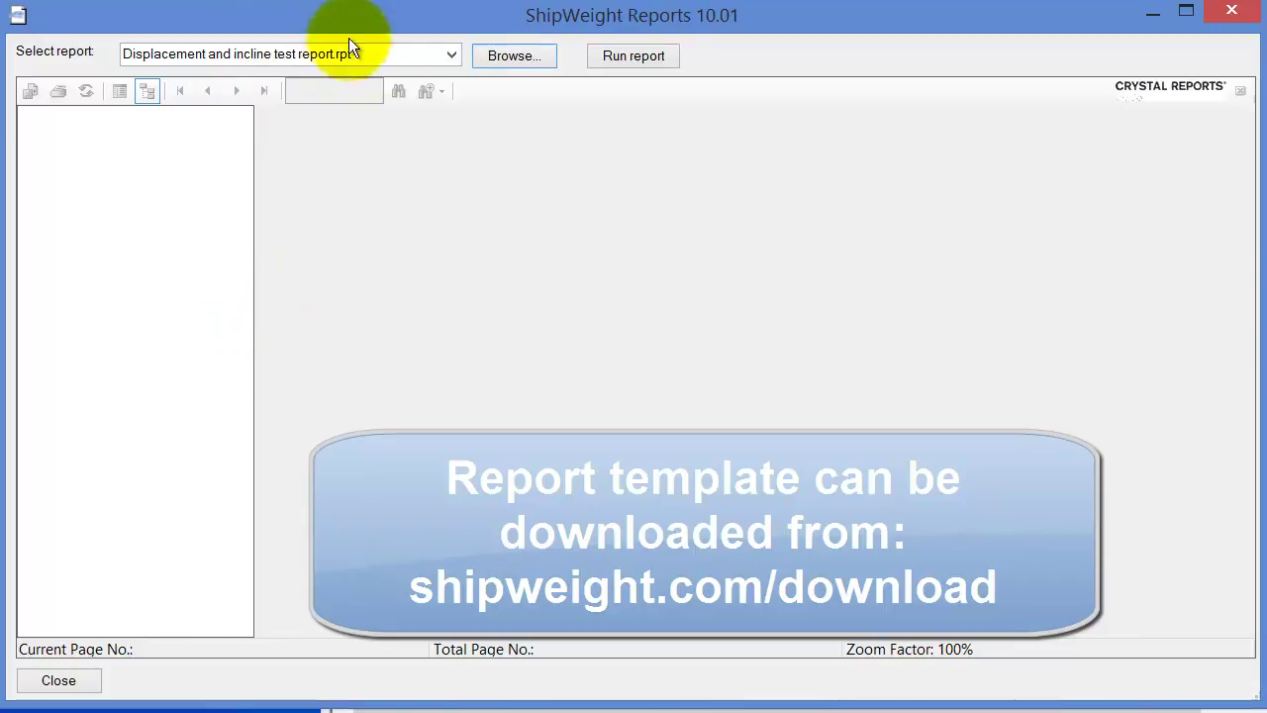
left_click(650, 62)
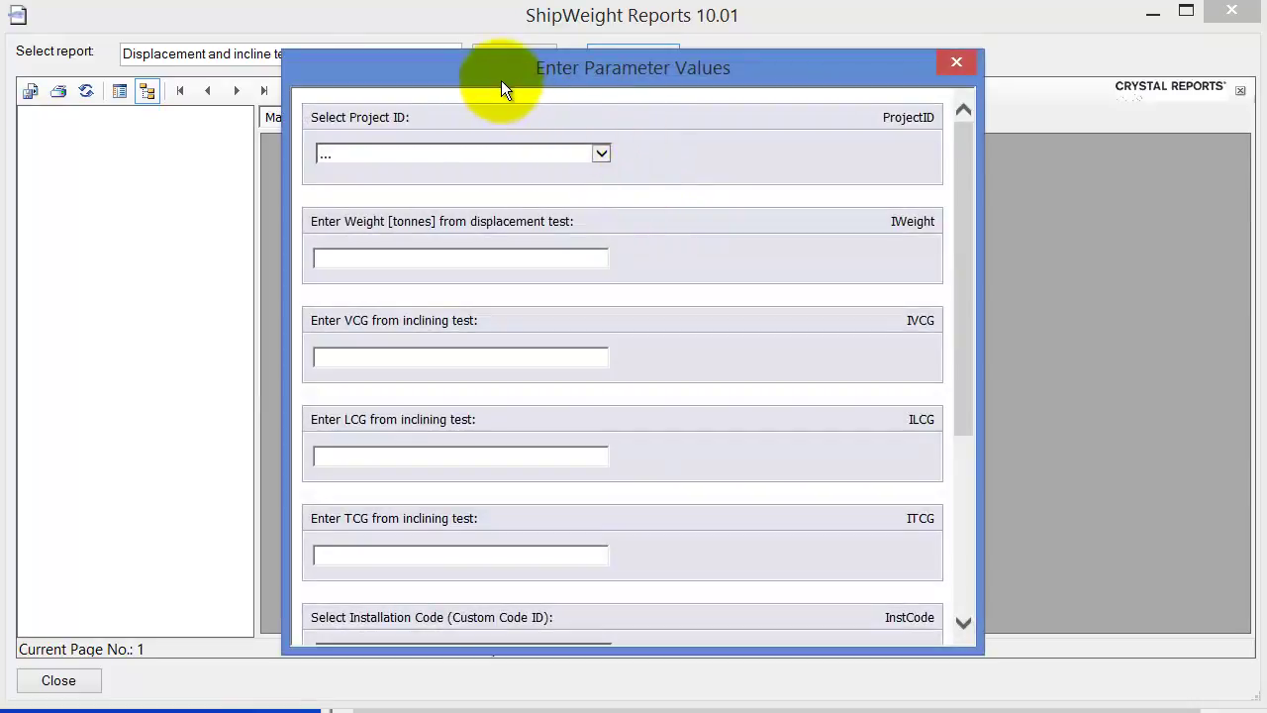
left_click_drag(501, 80, 436, 28)
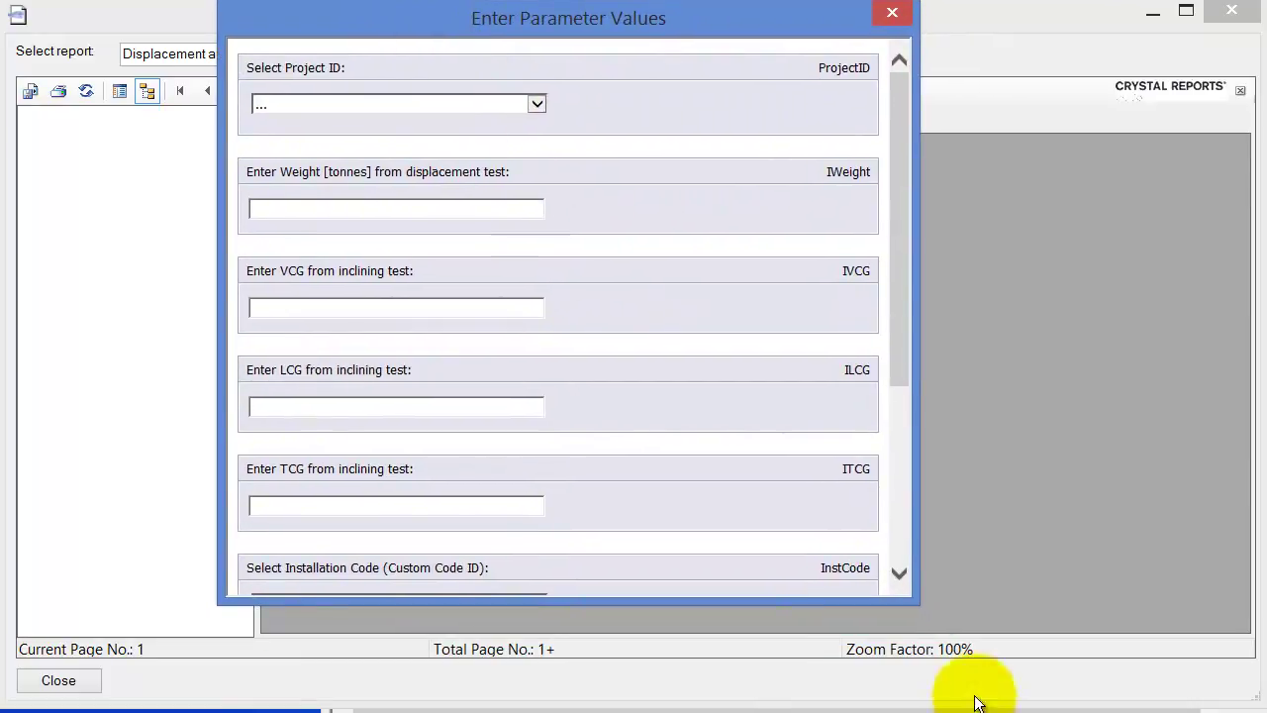
Step: Enlarge the parameter dialog, select project ID P-2500 Rev-4 and set the weight from the displacement test to 1773 tonnes
left_click_drag(915, 601, 976, 705)
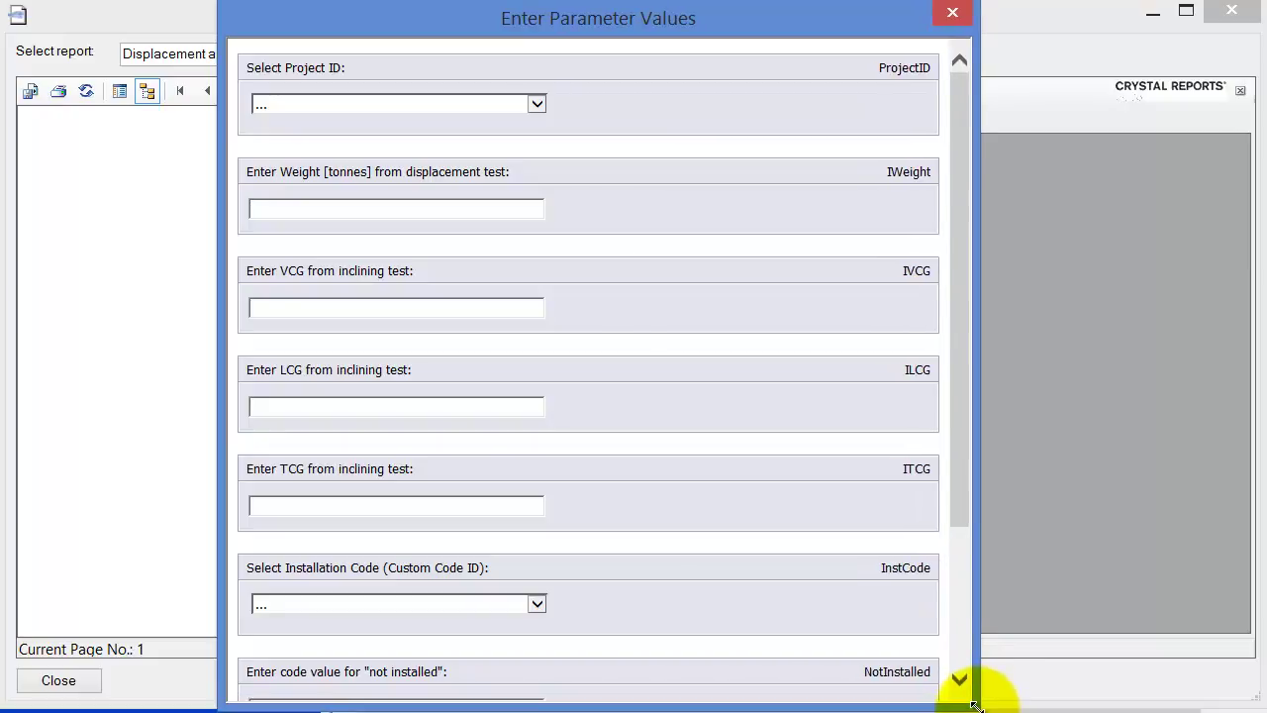
left_click(537, 105)
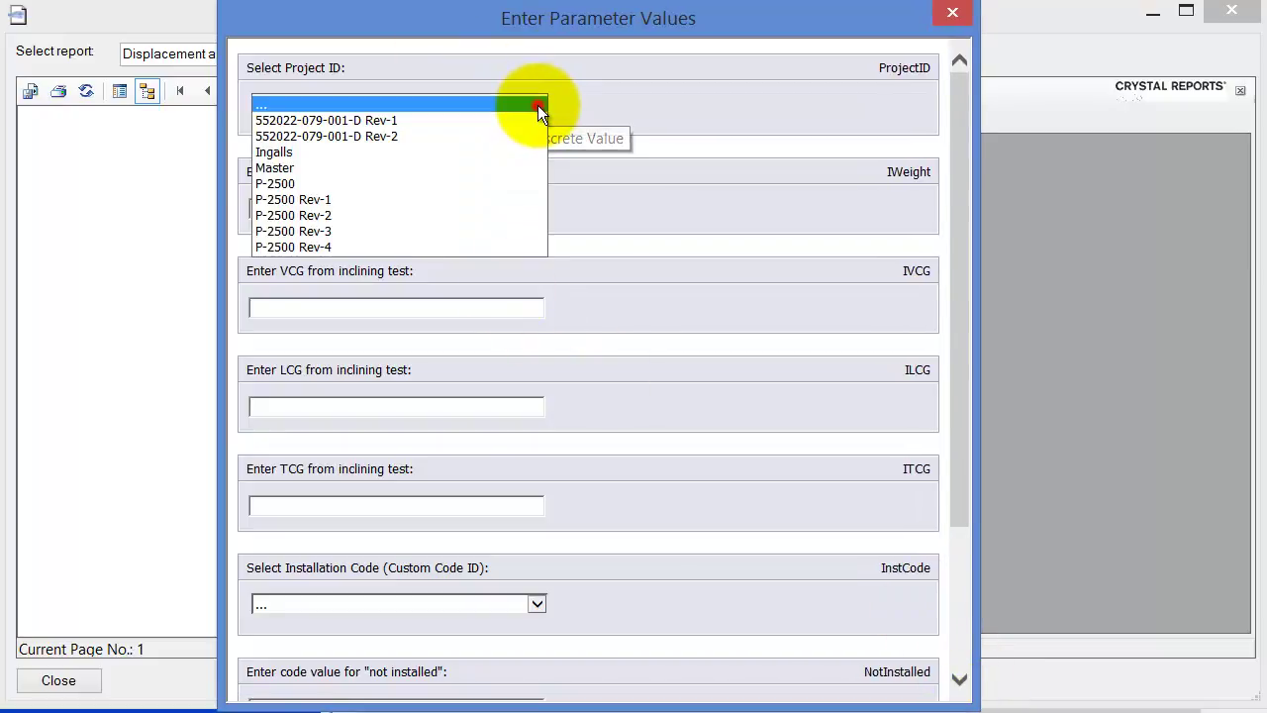
left_click(330, 247)
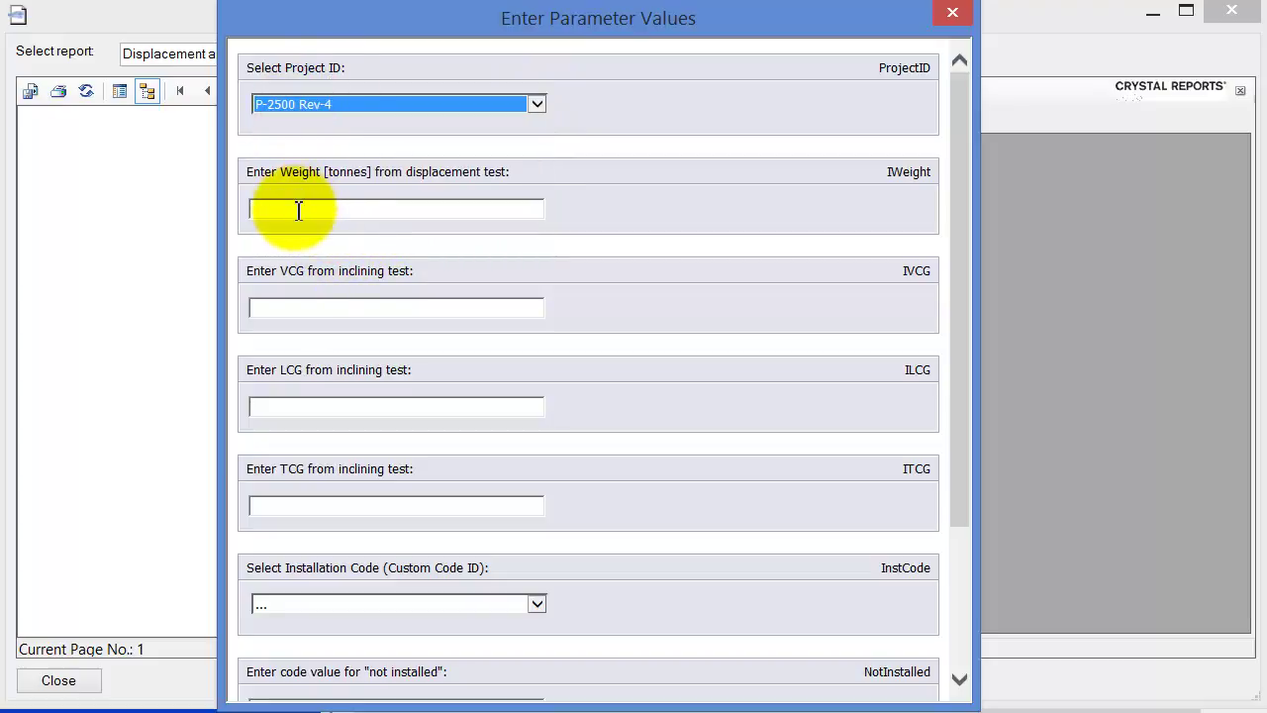
left_click(297, 209)
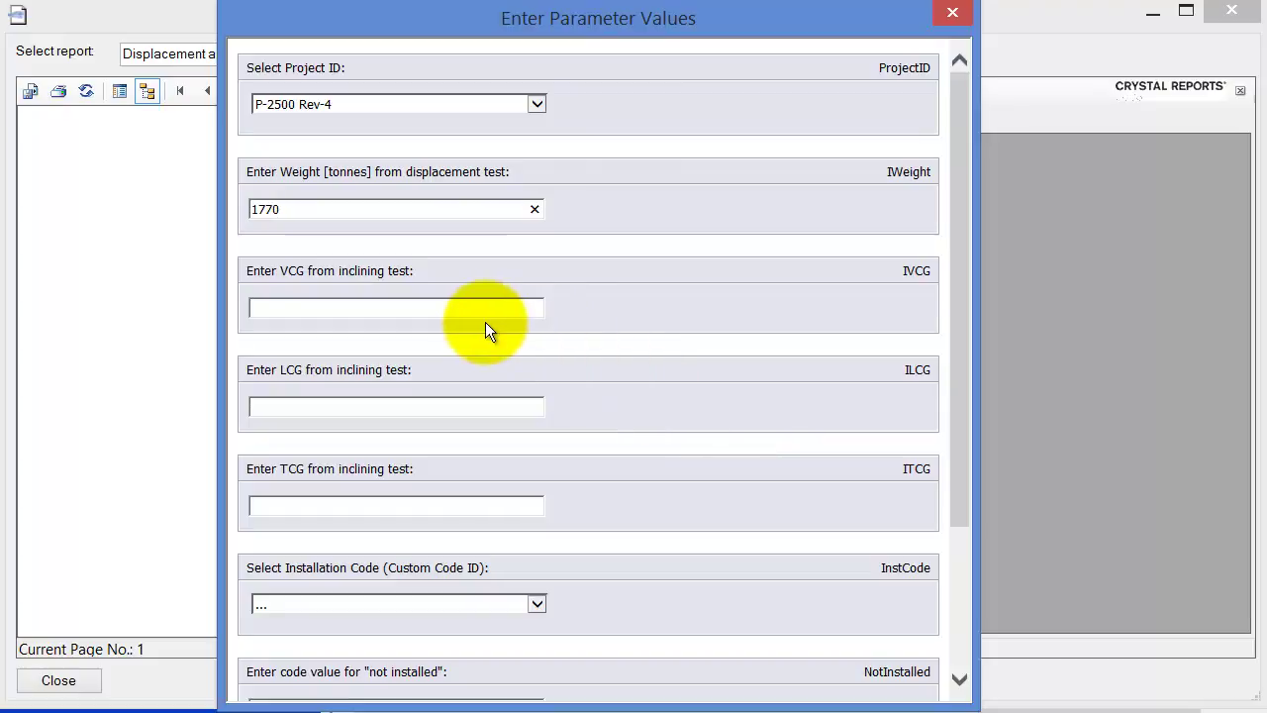
key("BackSpace")
type("3")
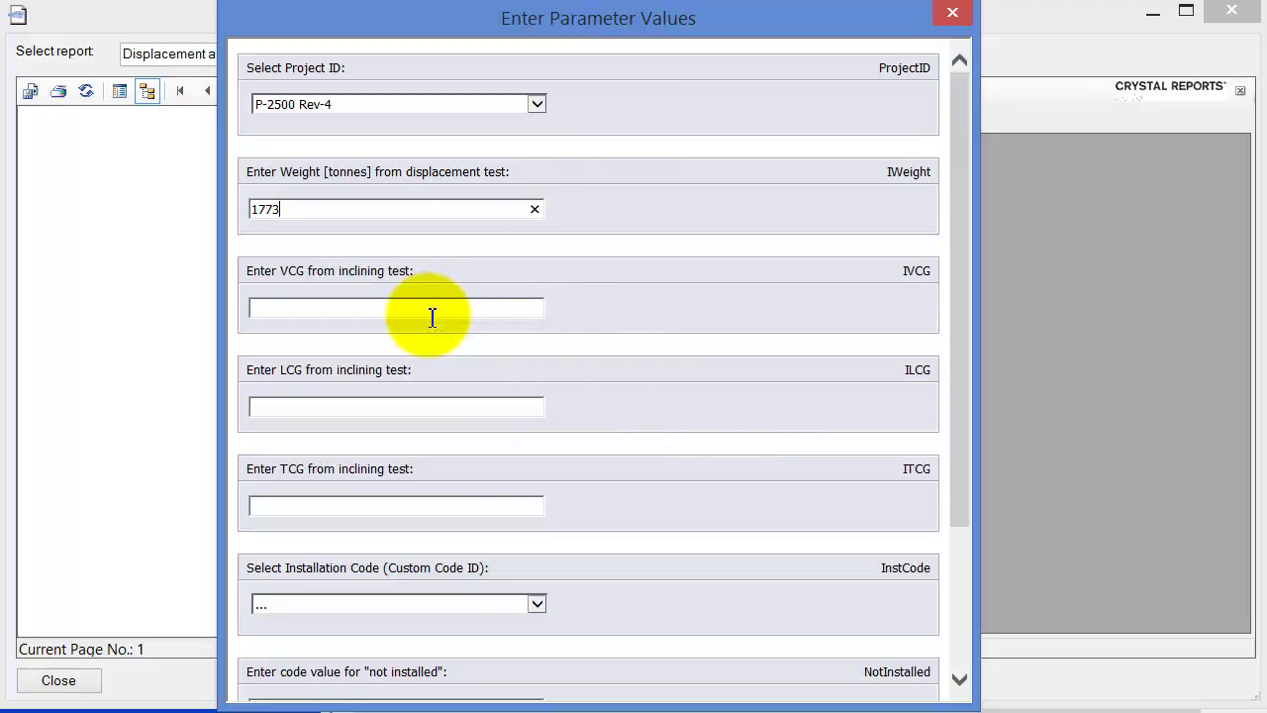
Step: Enter the inclining test results: VCG 15.15, LCG 104.5 and TCG 0
left_click(379, 311)
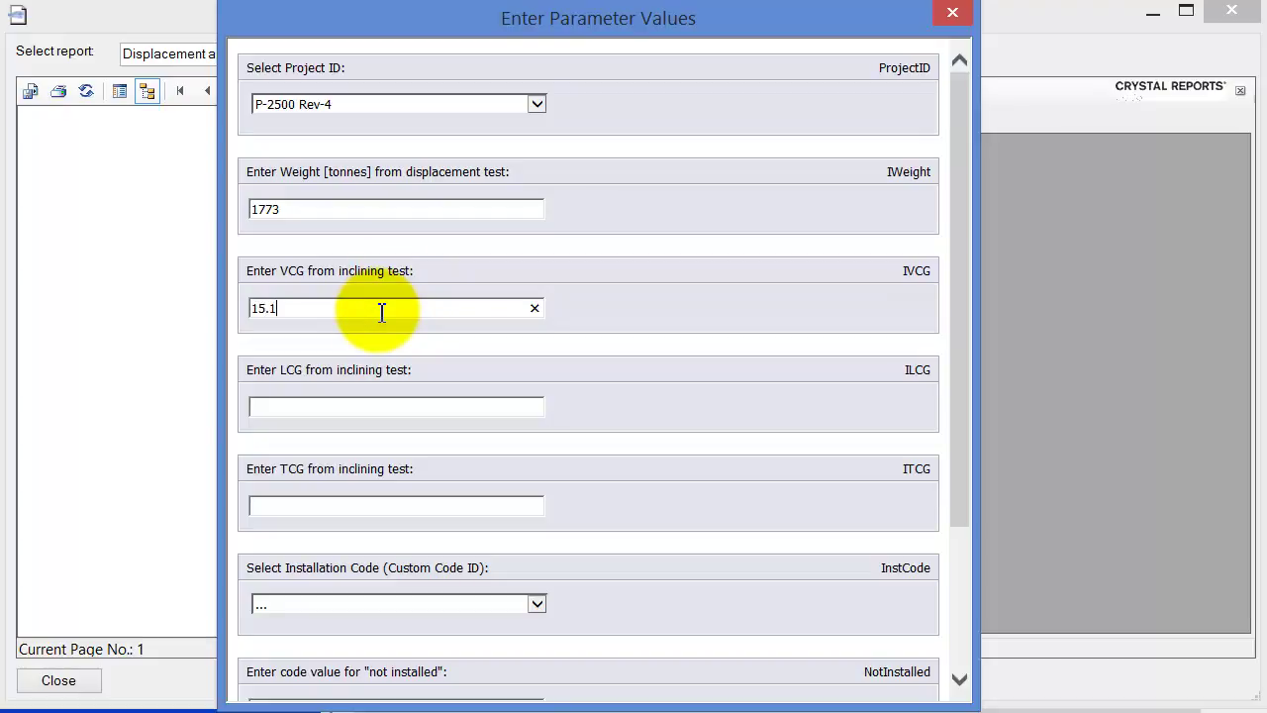
left_click(359, 407)
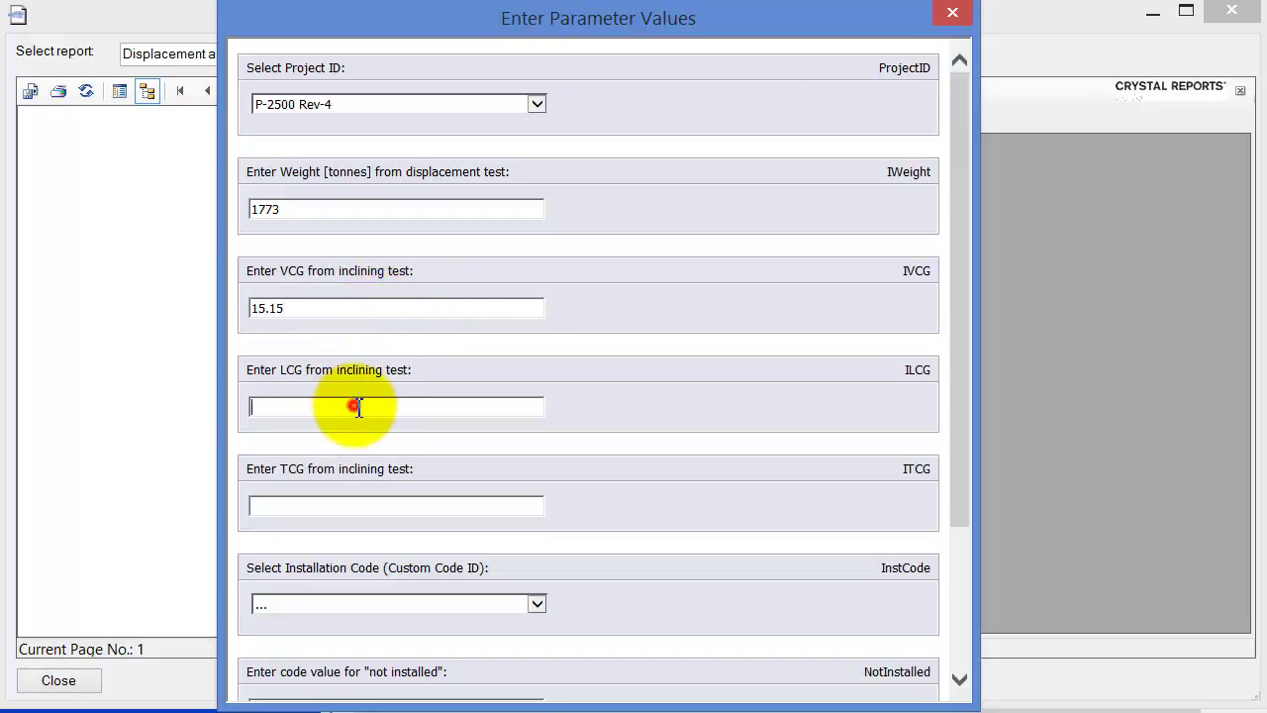
type("104.5")
left_click(402, 504)
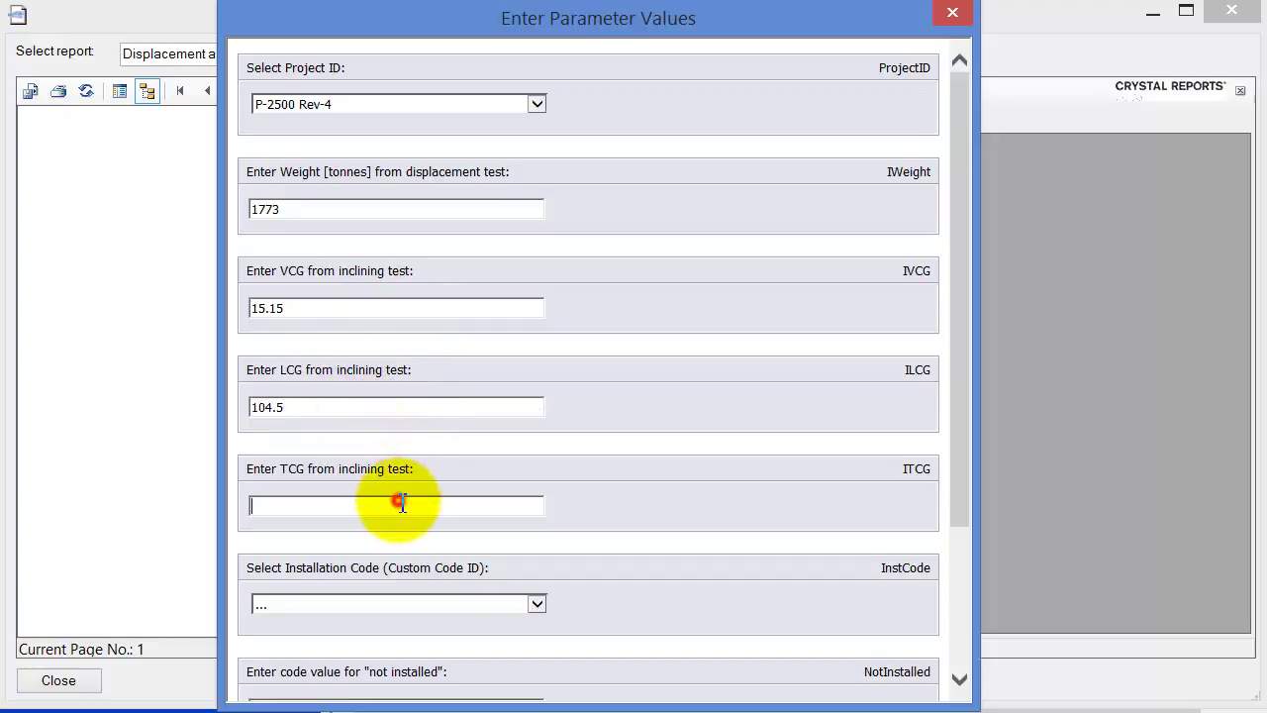
type("0")
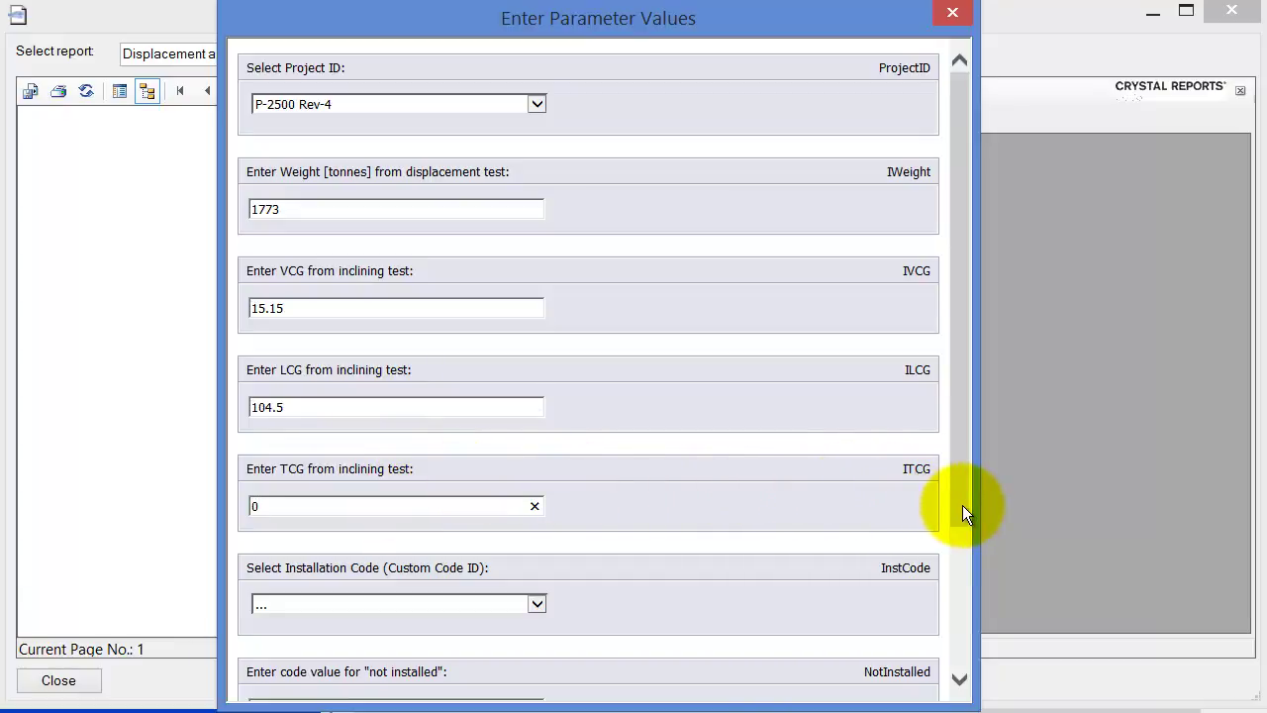
Step: Select C06 as the installation code for the report
left_click_drag(962, 505, 960, 617)
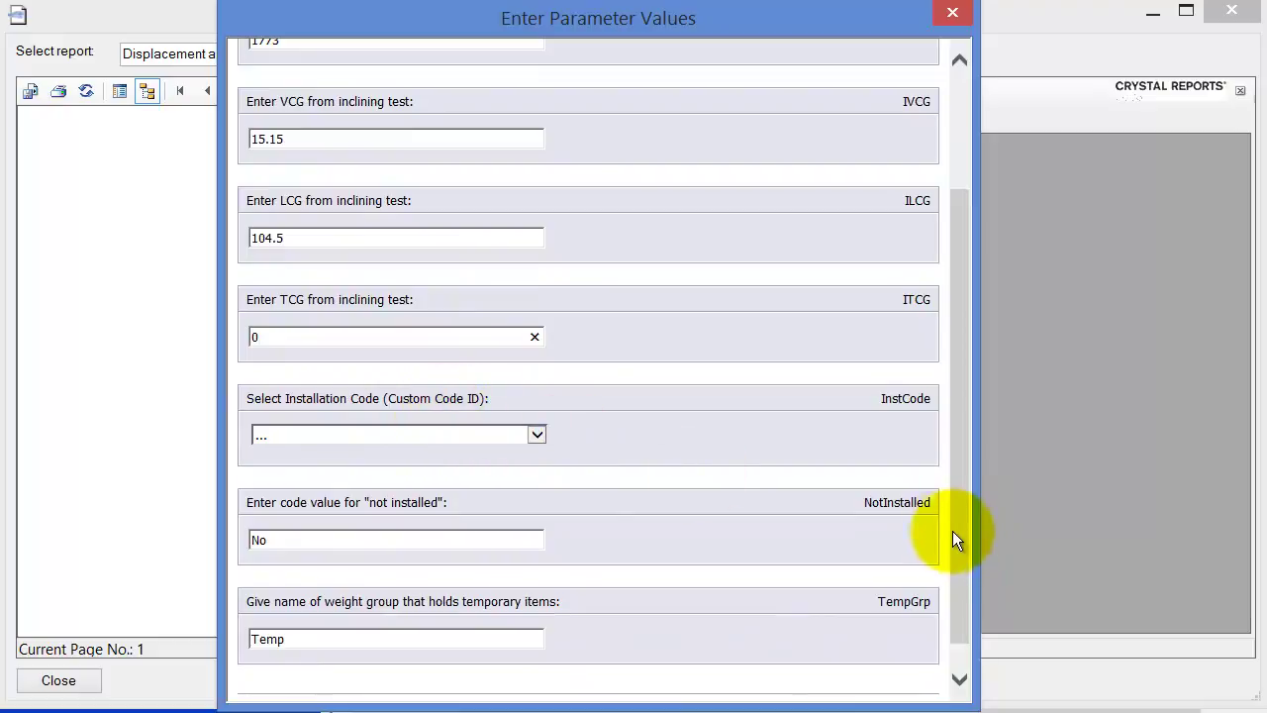
left_click_drag(959, 538, 953, 614)
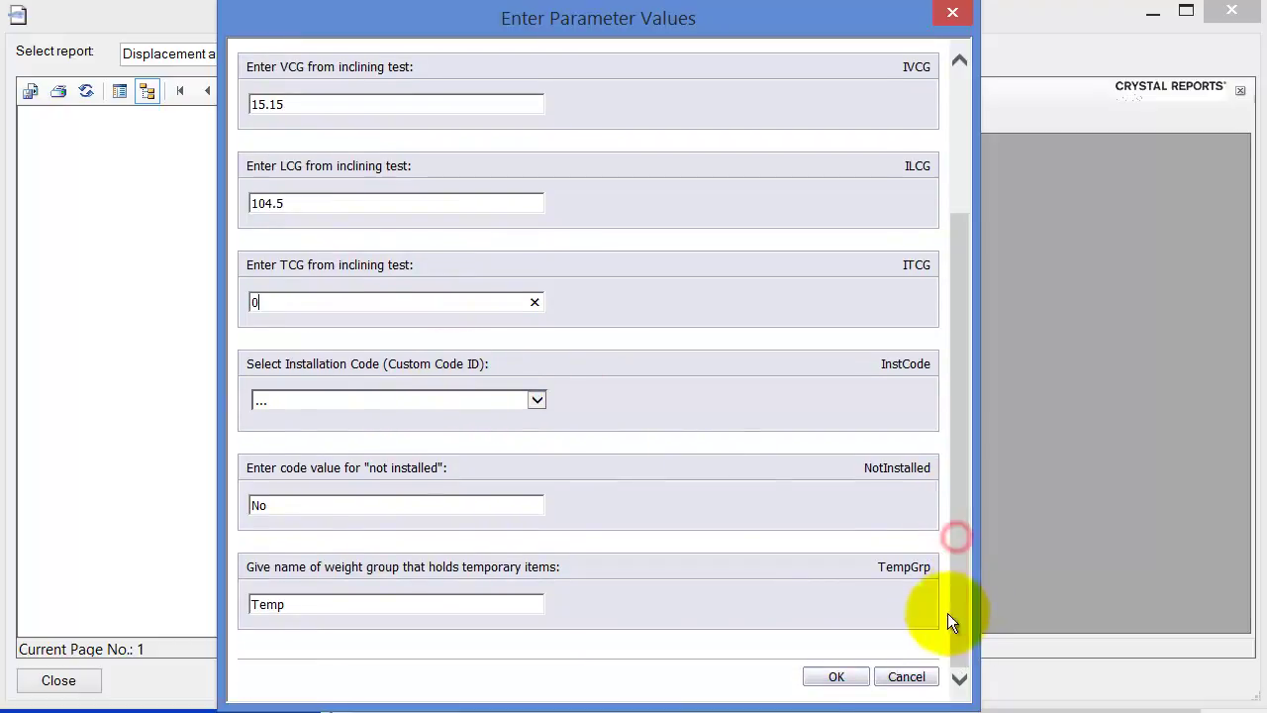
left_click(538, 400)
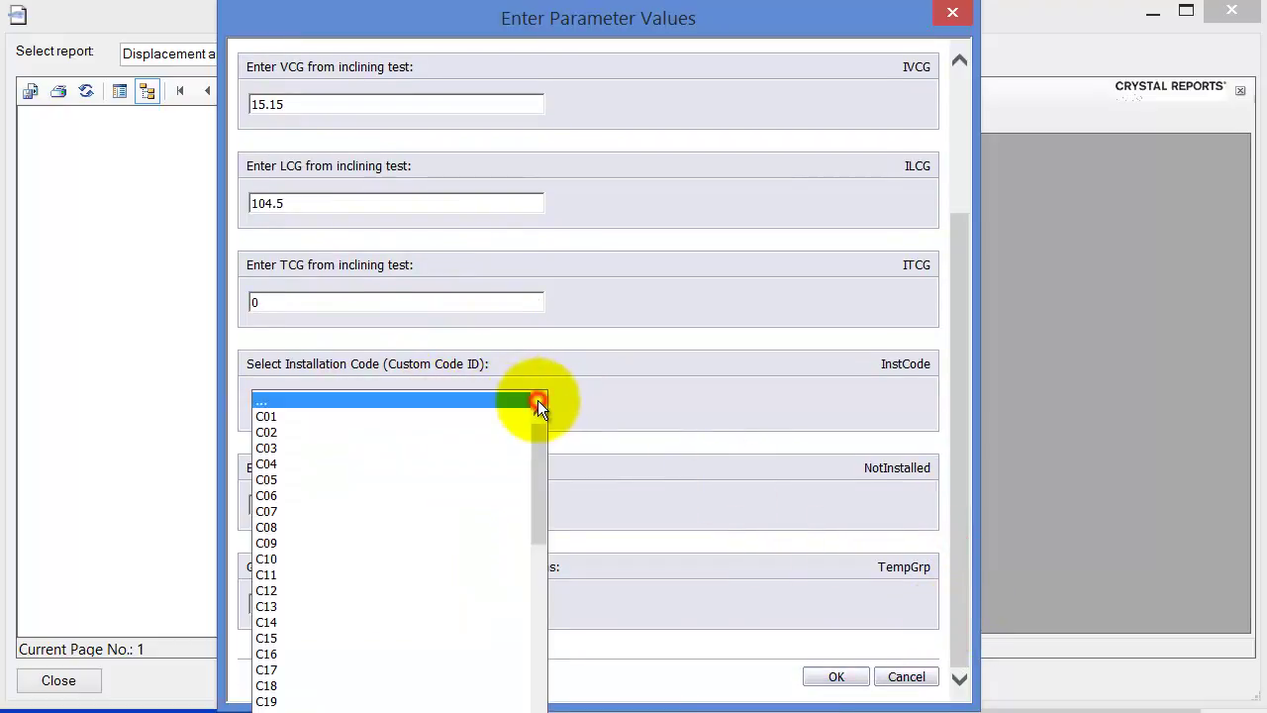
left_click(281, 496)
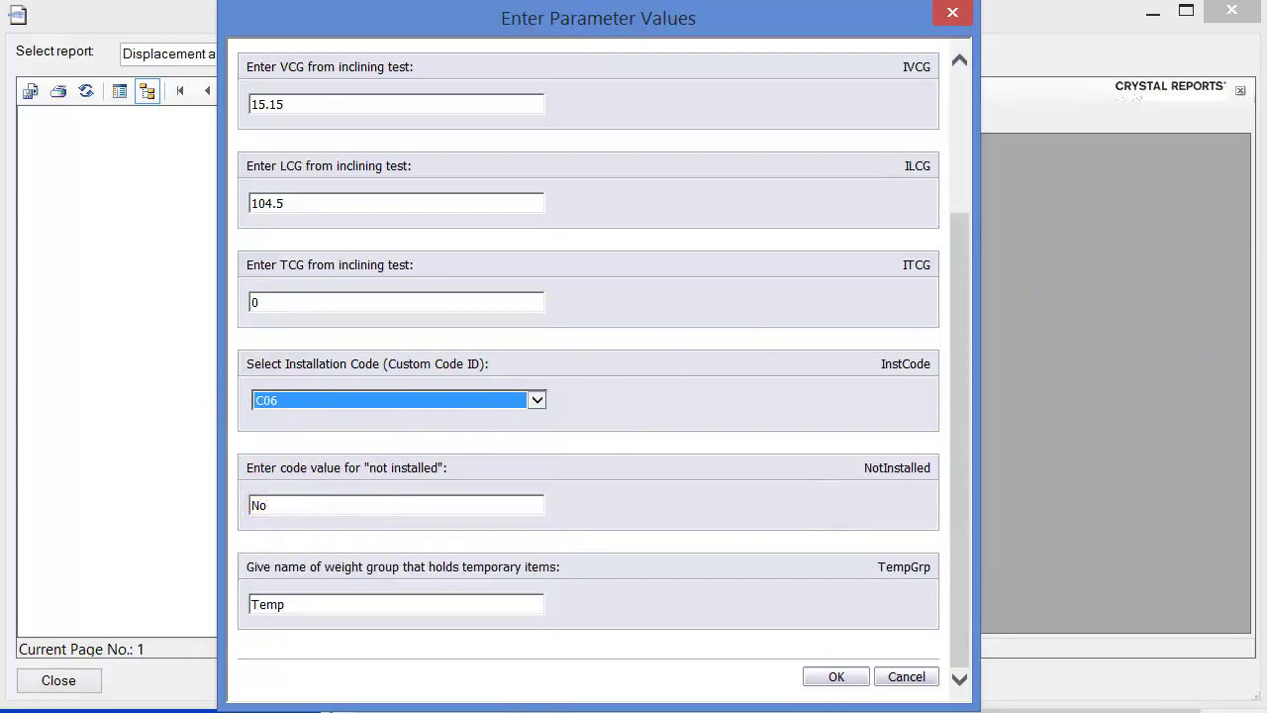
Step: Check the Installed code's ID and values and the temporary items weight group in the ShipWeight project window, and return to the report parameters
left_click_drag(1266, 60, 768, 46)
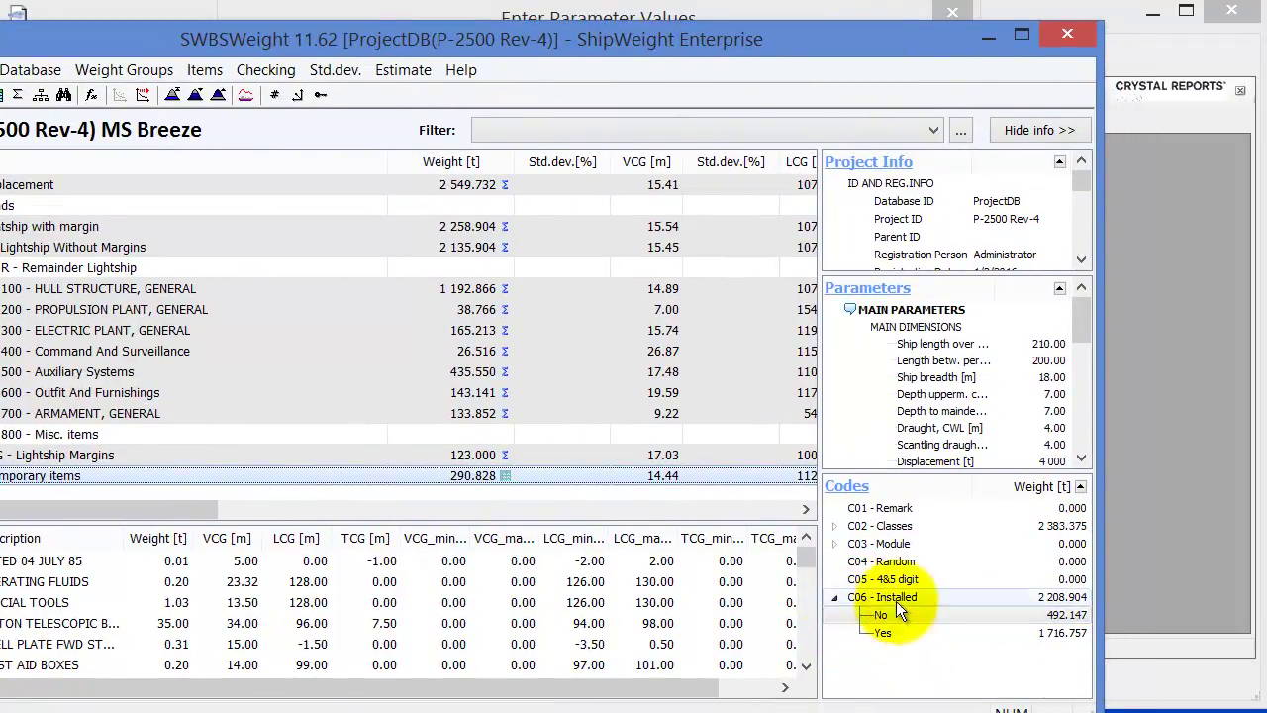
left_click_drag(538, 49, 1013, 183)
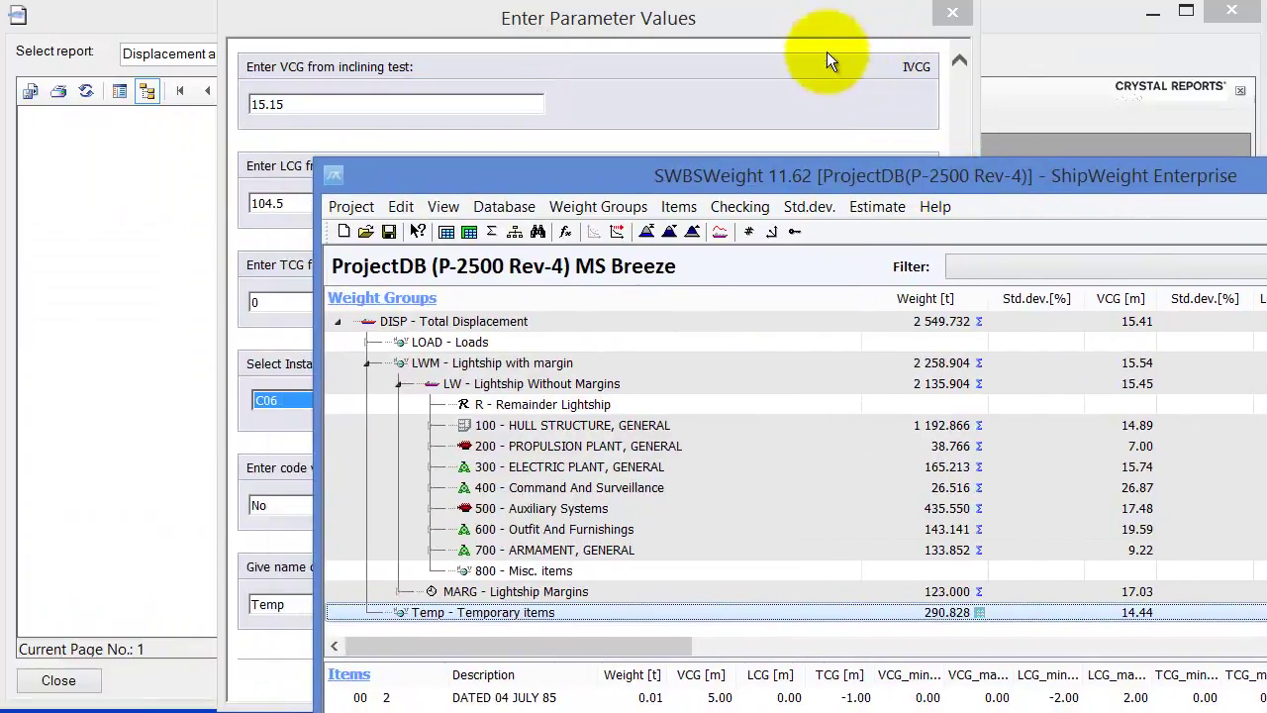
left_click(1040, 15)
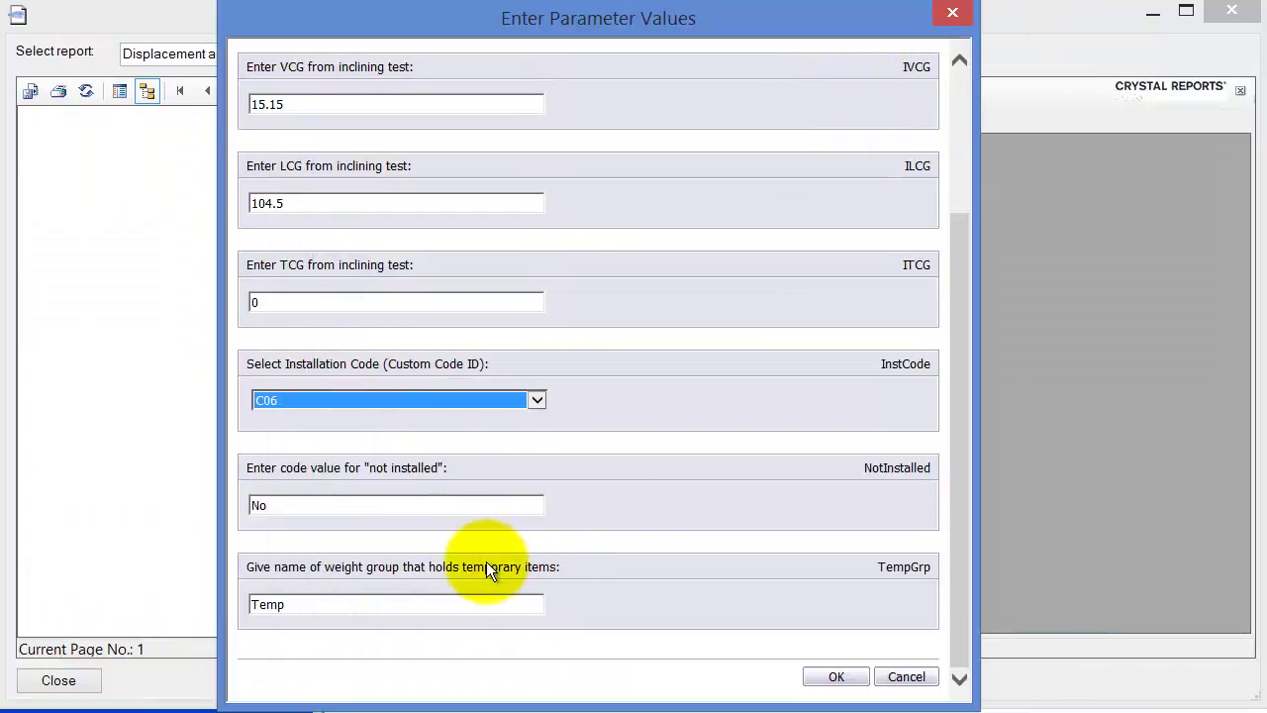
Step: Keep "No" as the not-installed code value and "Temp" as the temporary items weight group, and generate the report
left_click(302, 504)
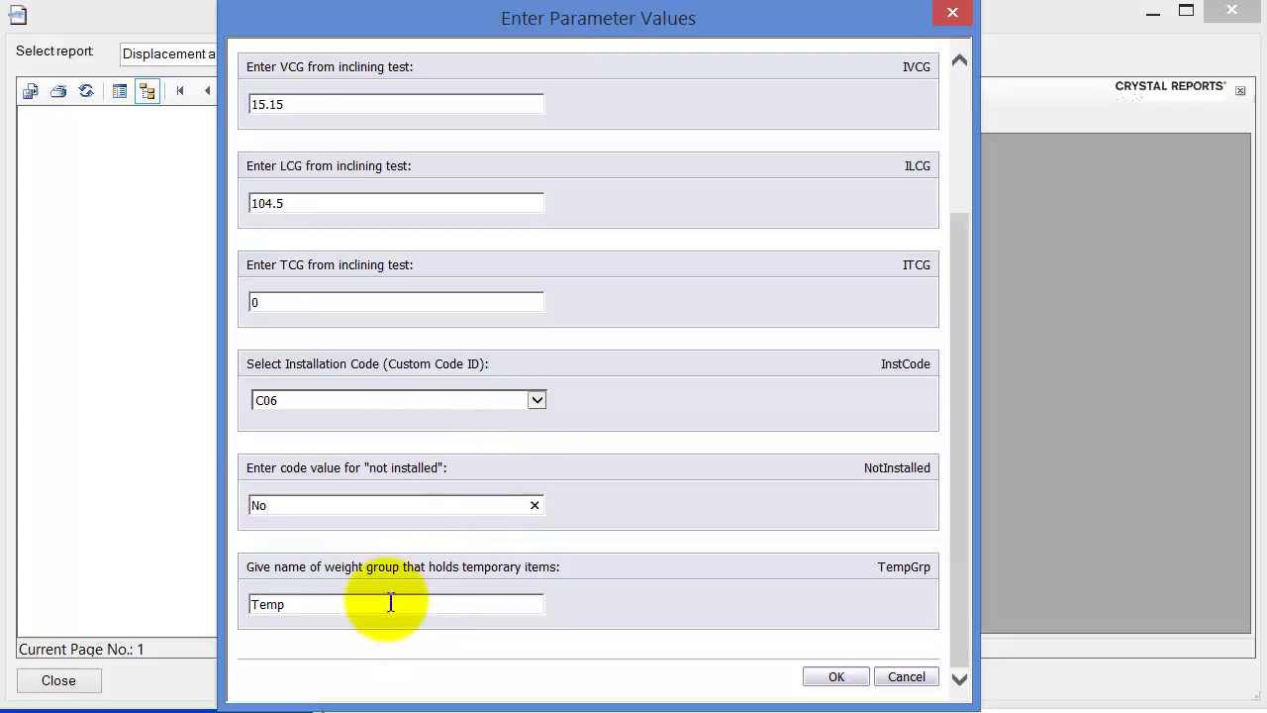
left_click(358, 603)
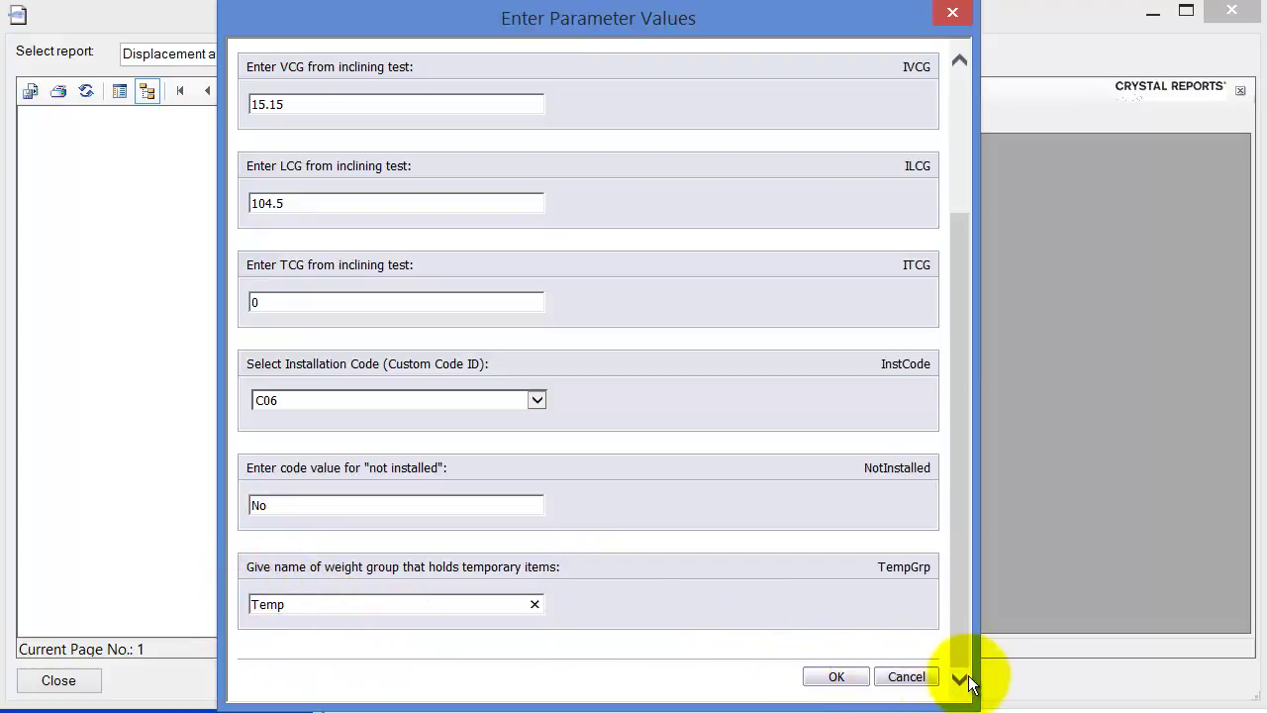
left_click(837, 677)
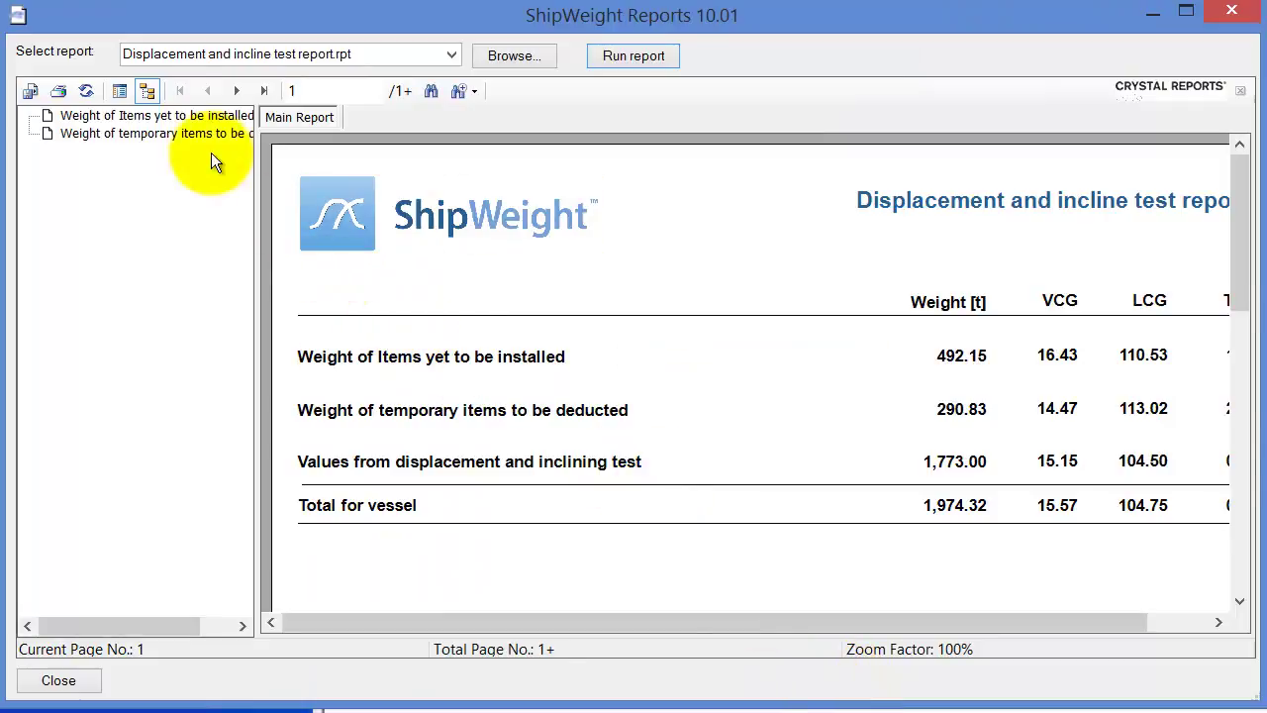
Step: Hide the report's group tree and review the summary page and the details page of items yet to be installed
left_click(146, 89)
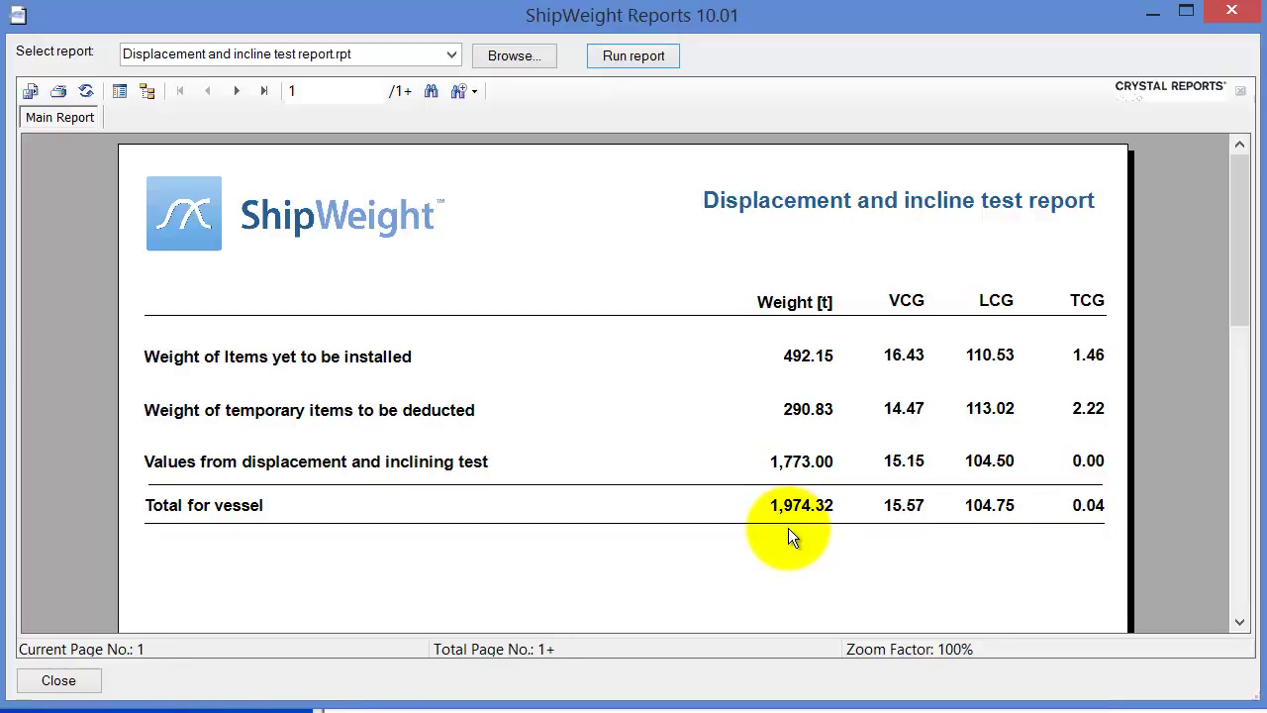
left_click(804, 468)
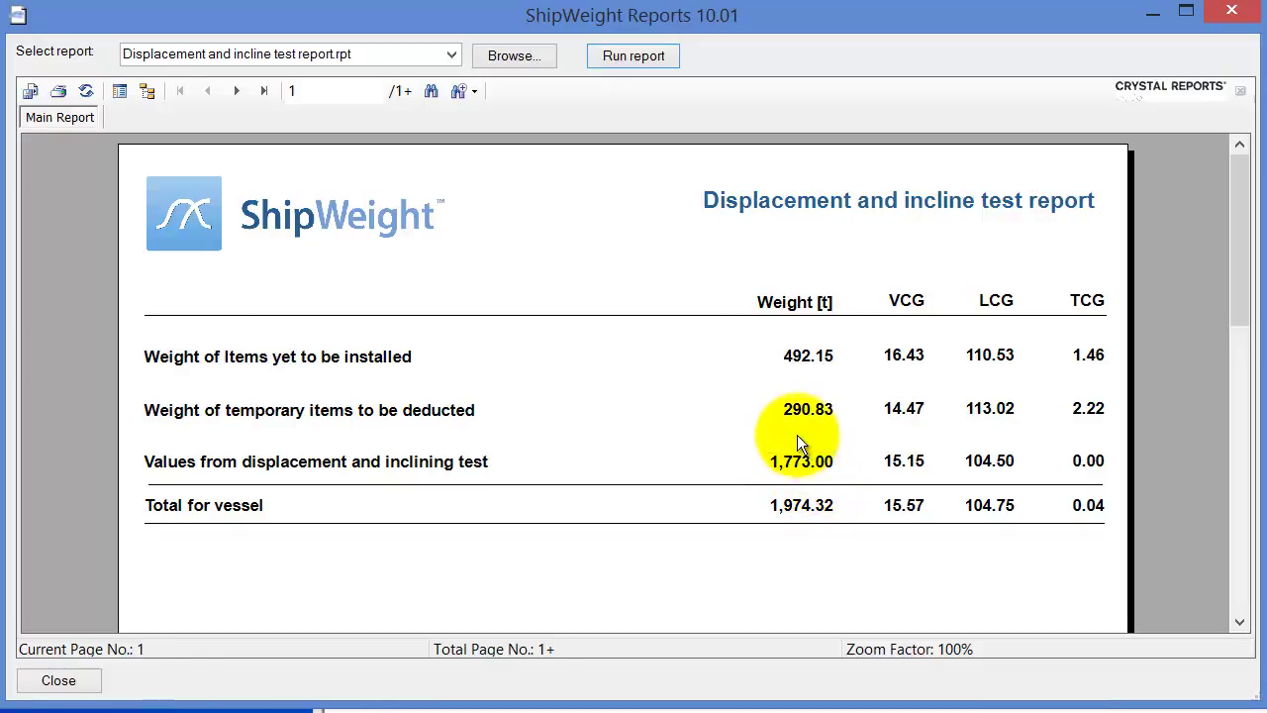
left_click(792, 435)
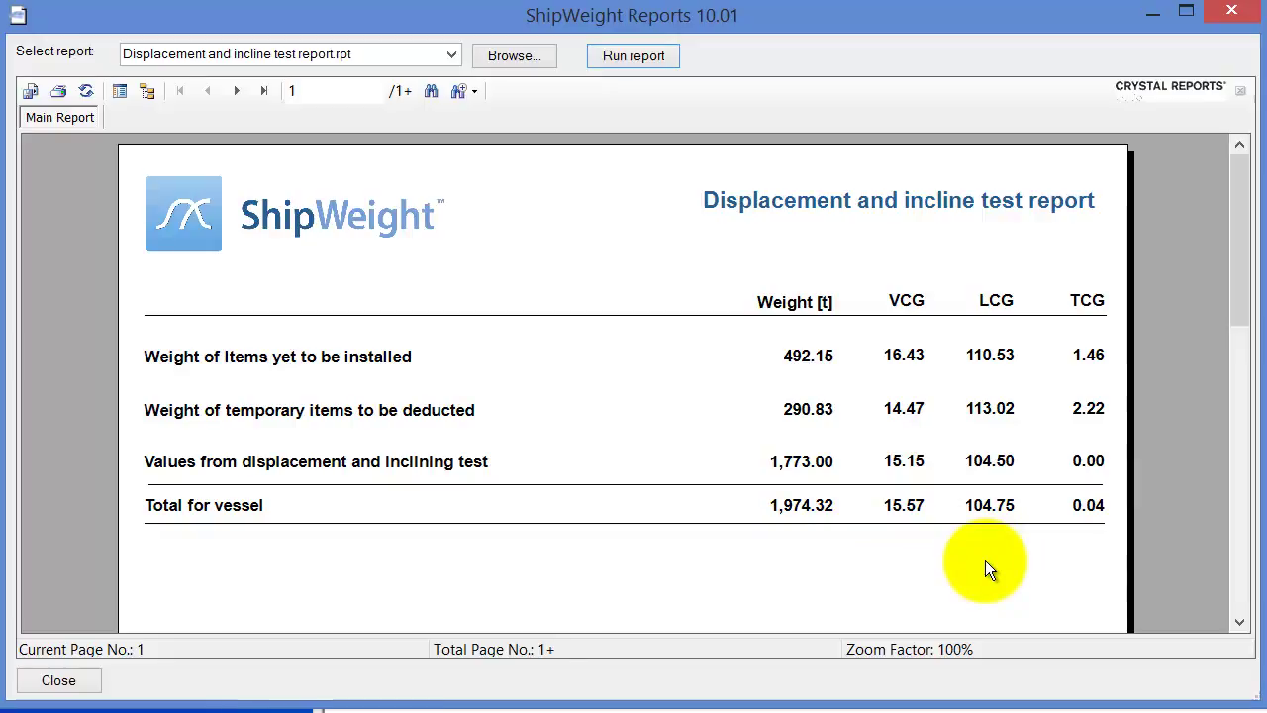
left_click(237, 91)
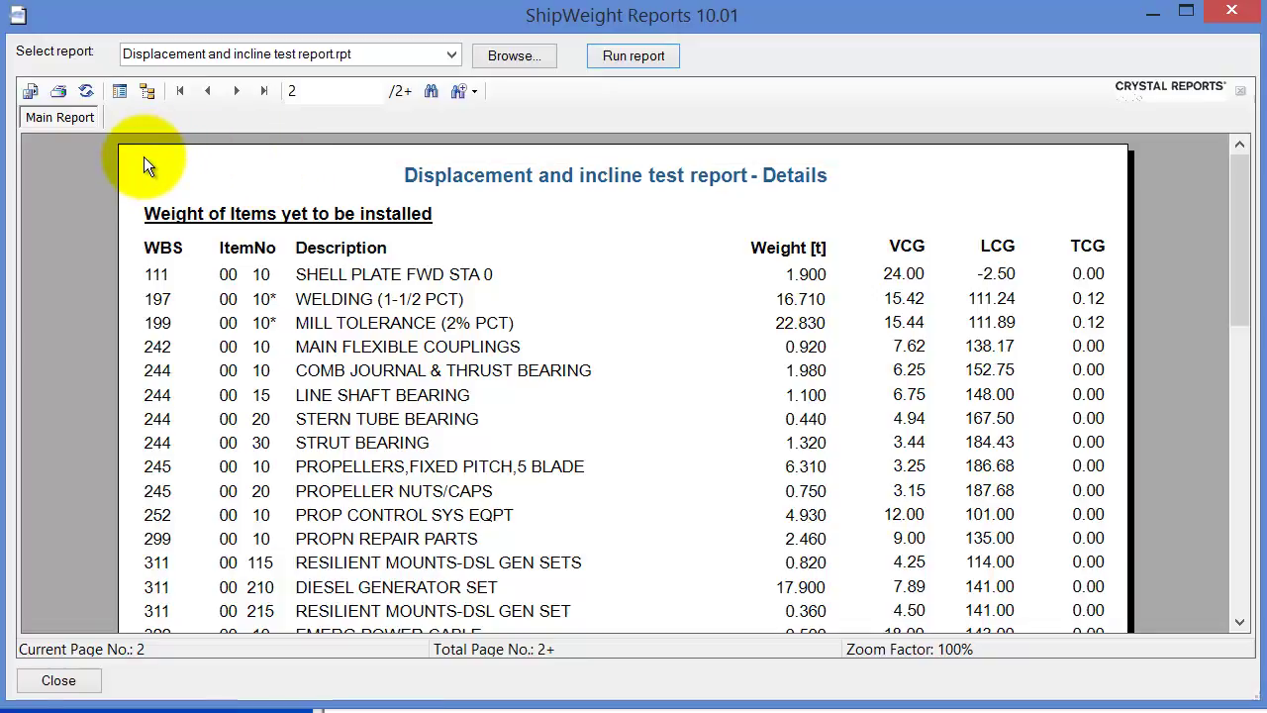
left_click(209, 91)
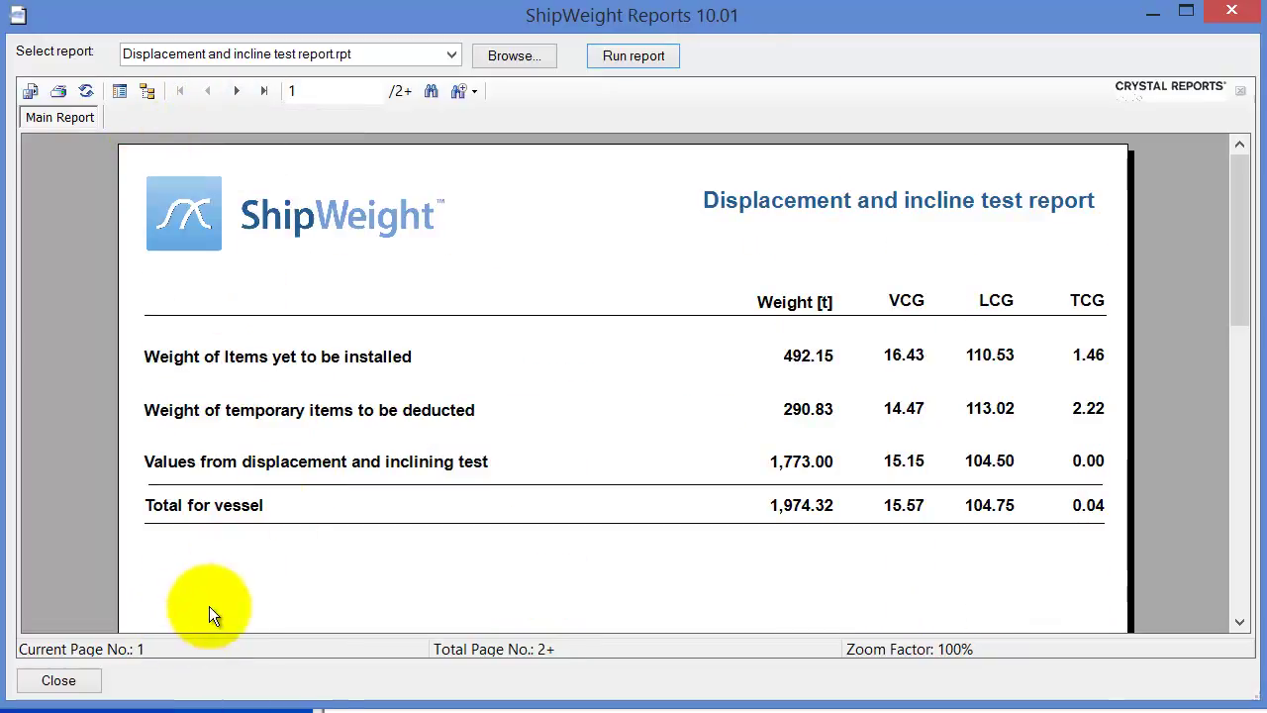